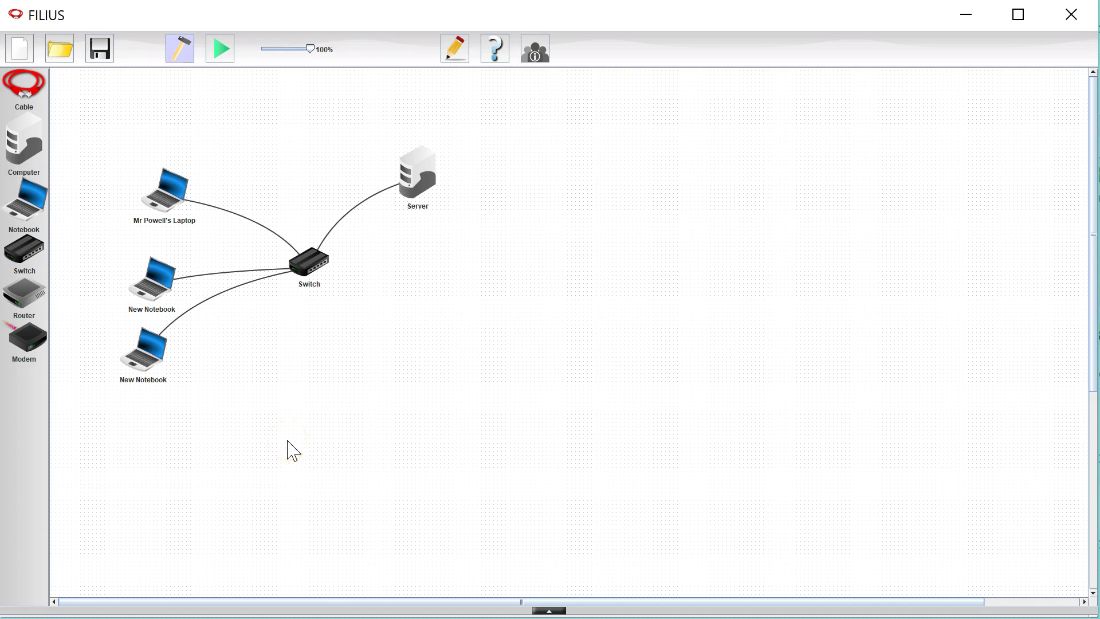
- Inspect the network settings of the laptop, both New Notebooks and the Server
left_click(166, 216)
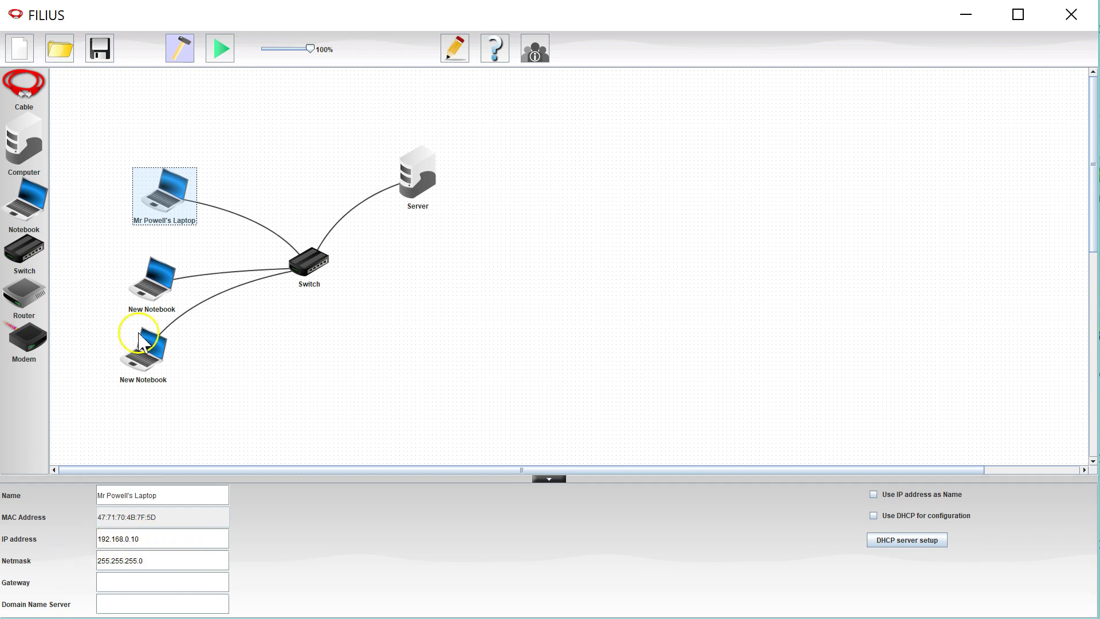
left_click(154, 302)
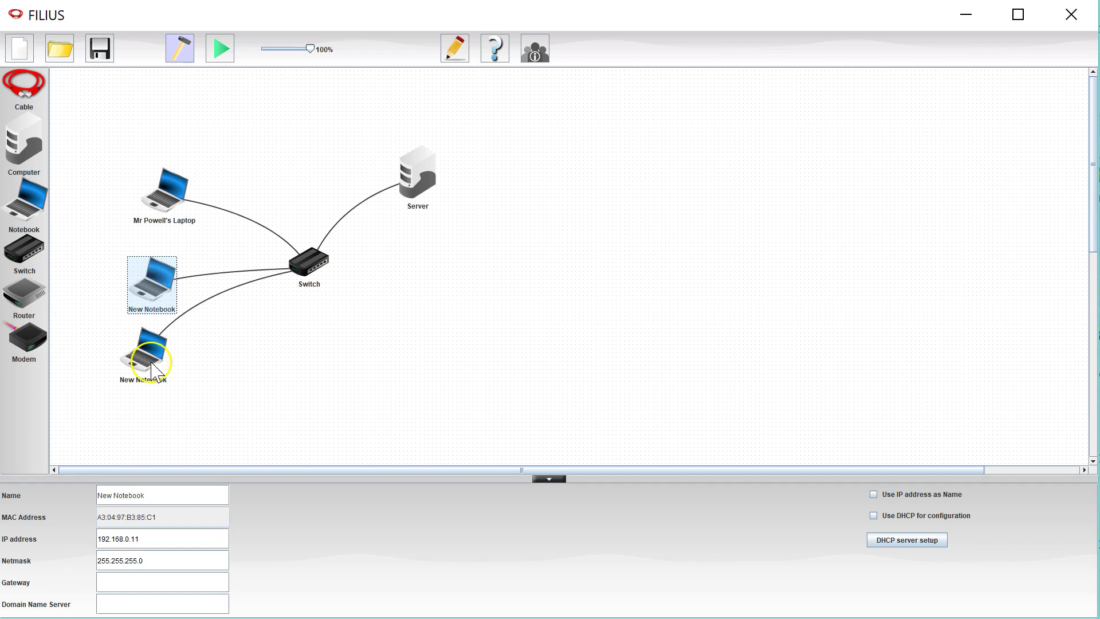
left_click_drag(150, 371, 148, 364)
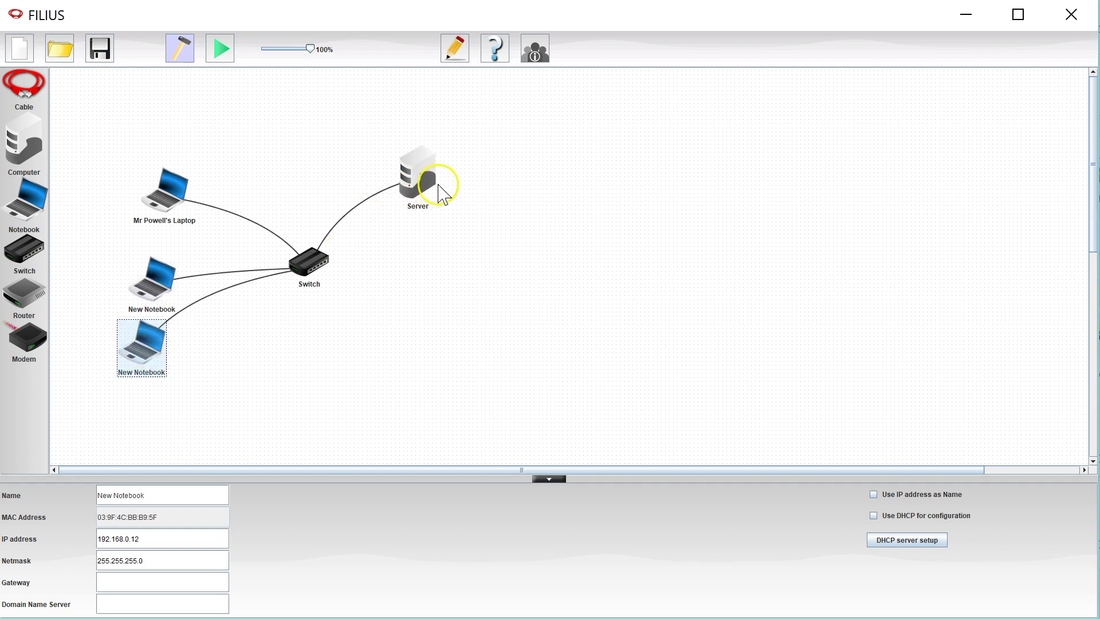
left_click(430, 182)
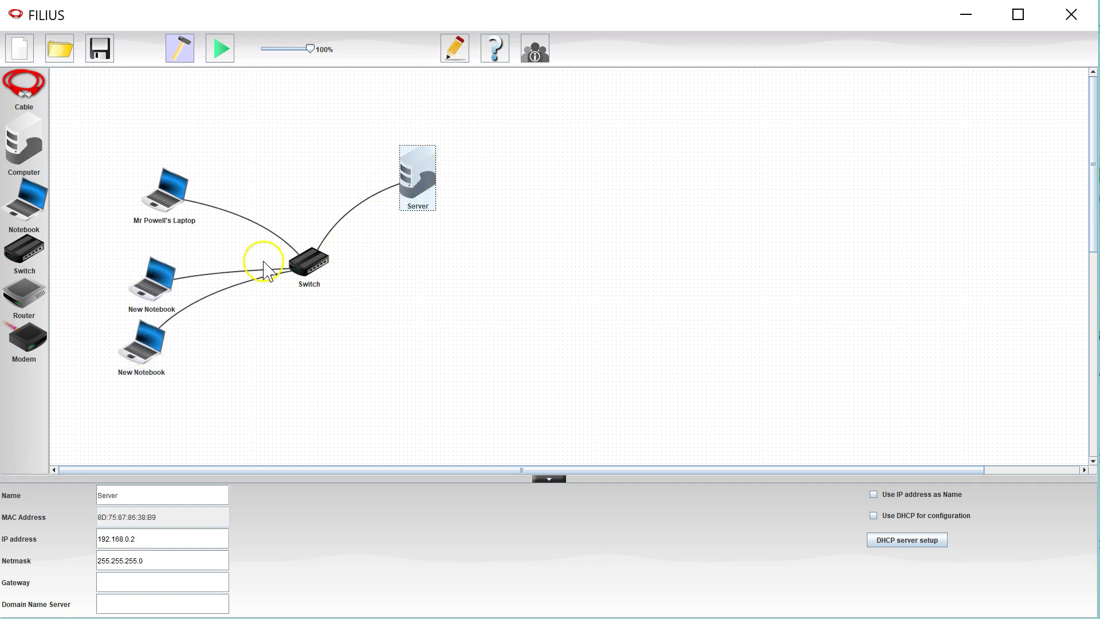
left_click(376, 259)
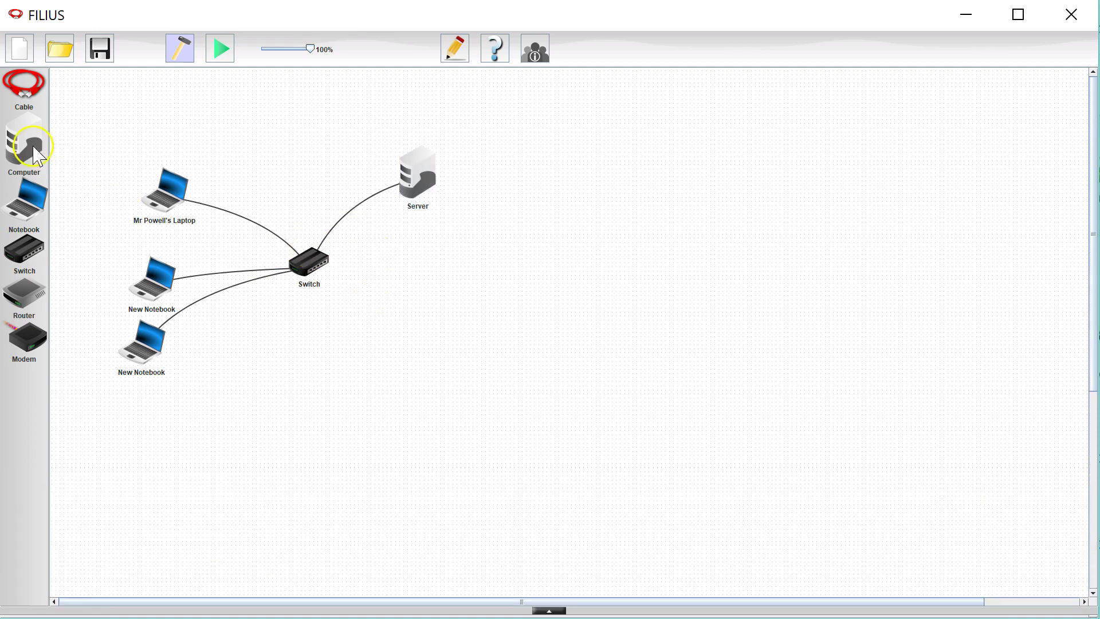
- Add a new computer below the Server, named WebServer with IP address 192.168.0.3
left_click_drag(36, 154, 408, 235)
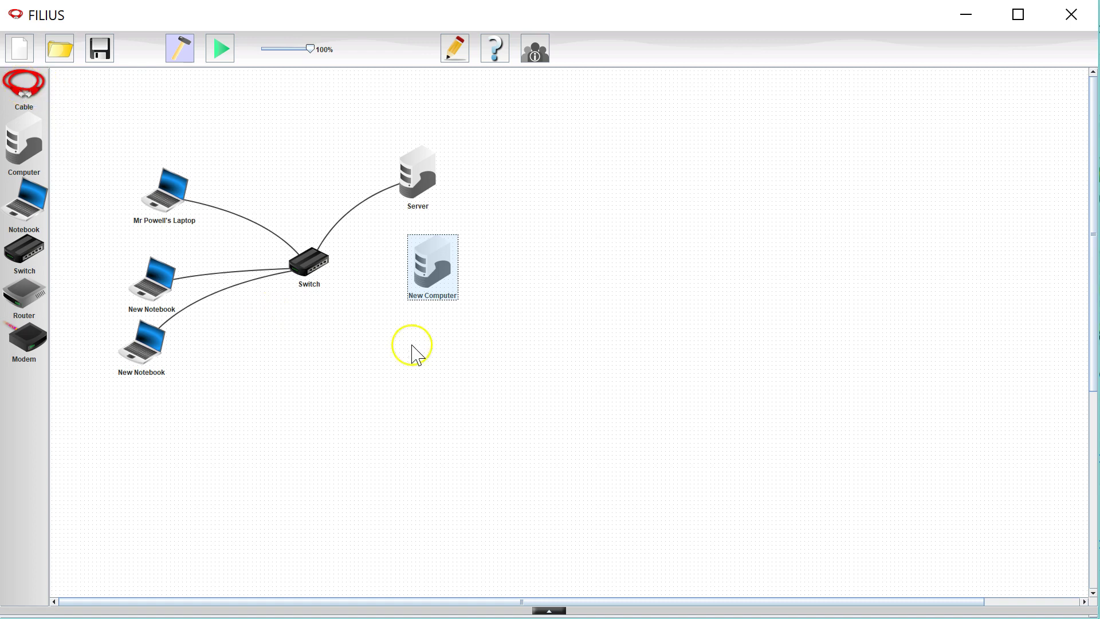
double_click(433, 297)
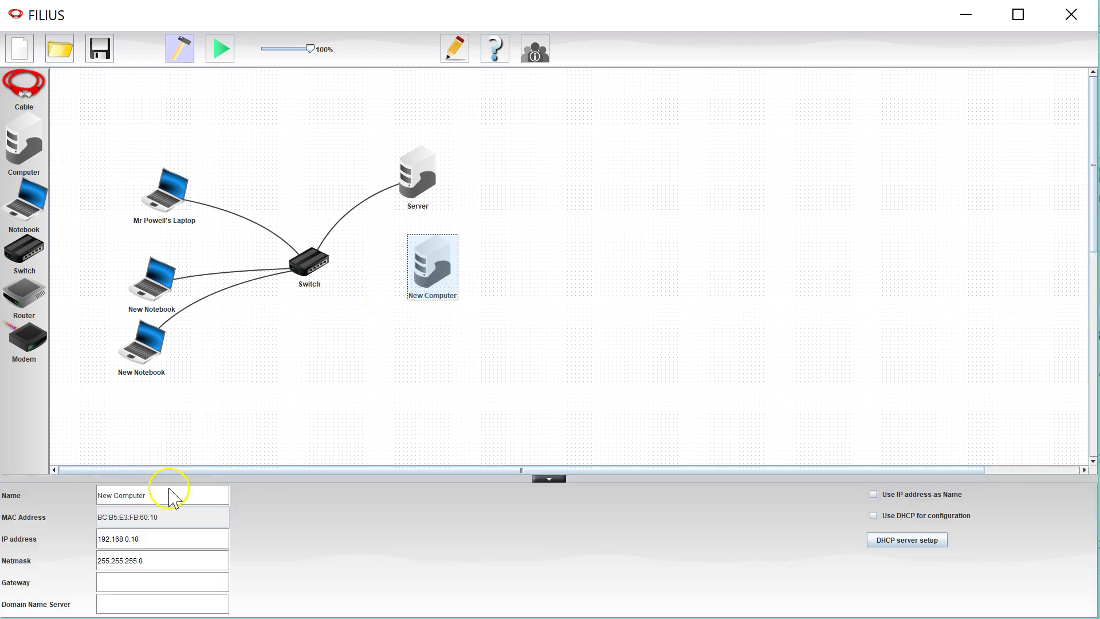
left_click_drag(153, 501, 89, 498)
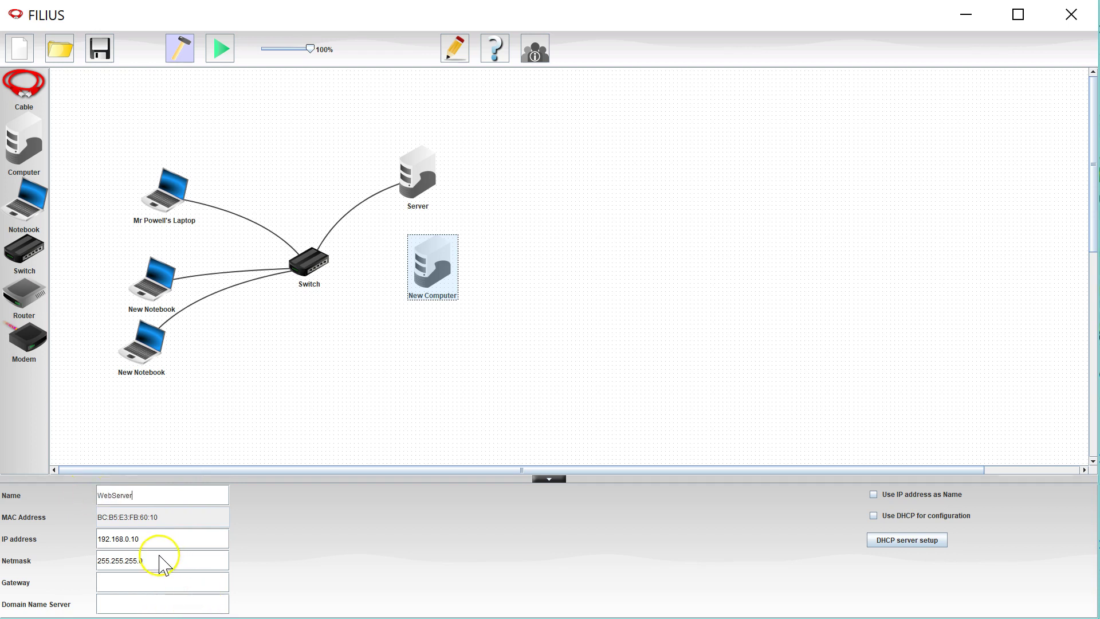
left_click(152, 538)
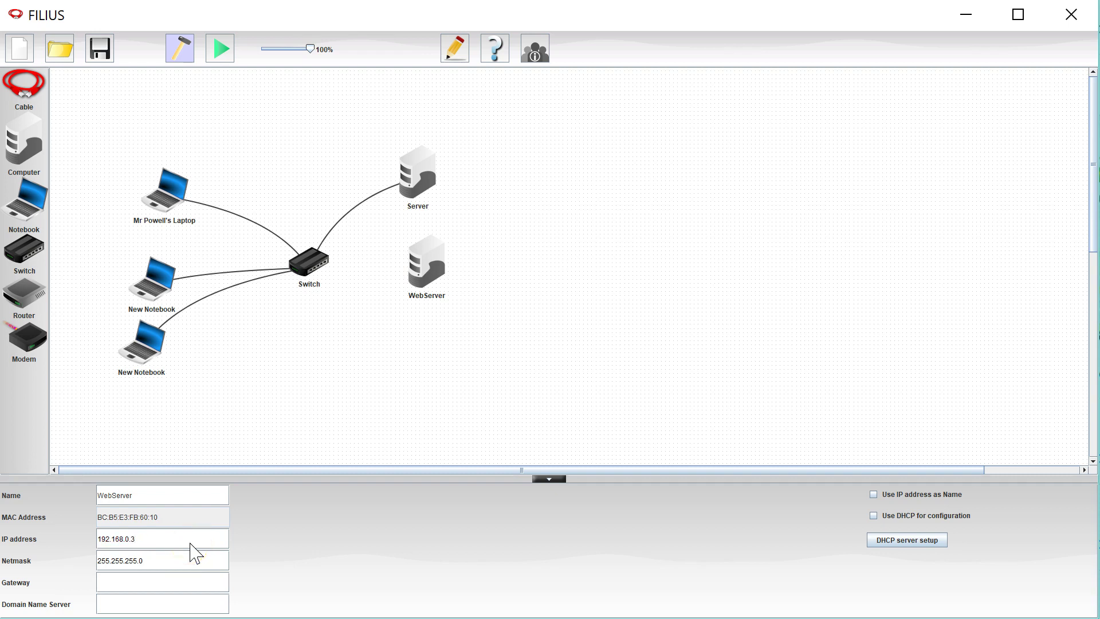
- Cable the WebServer to the Switch
left_click(417, 369)
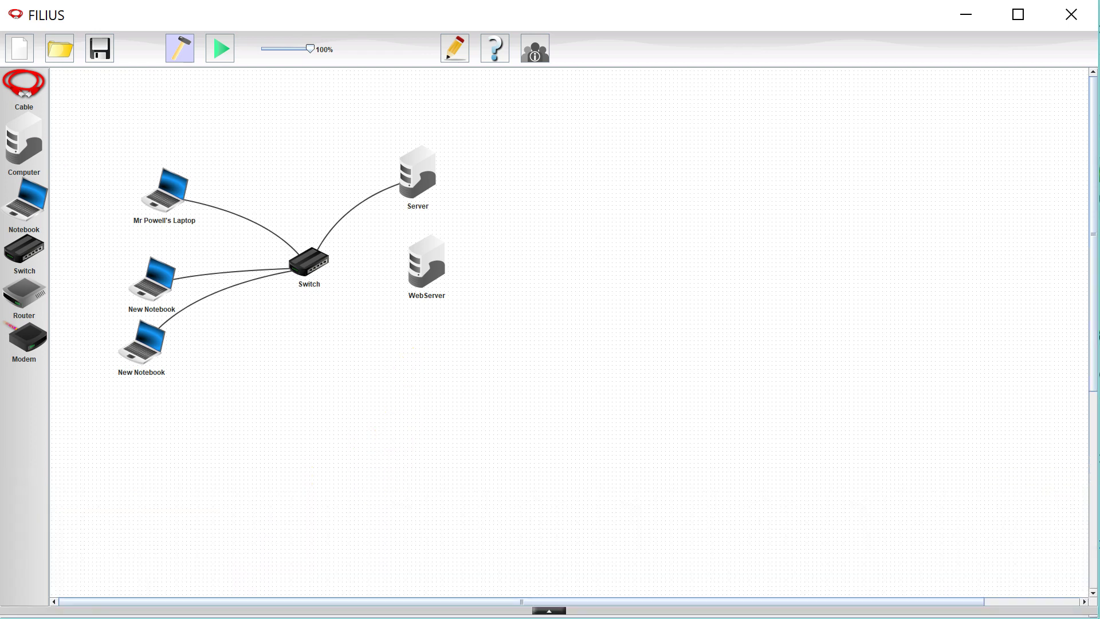
left_click(26, 86)
left_click(313, 266)
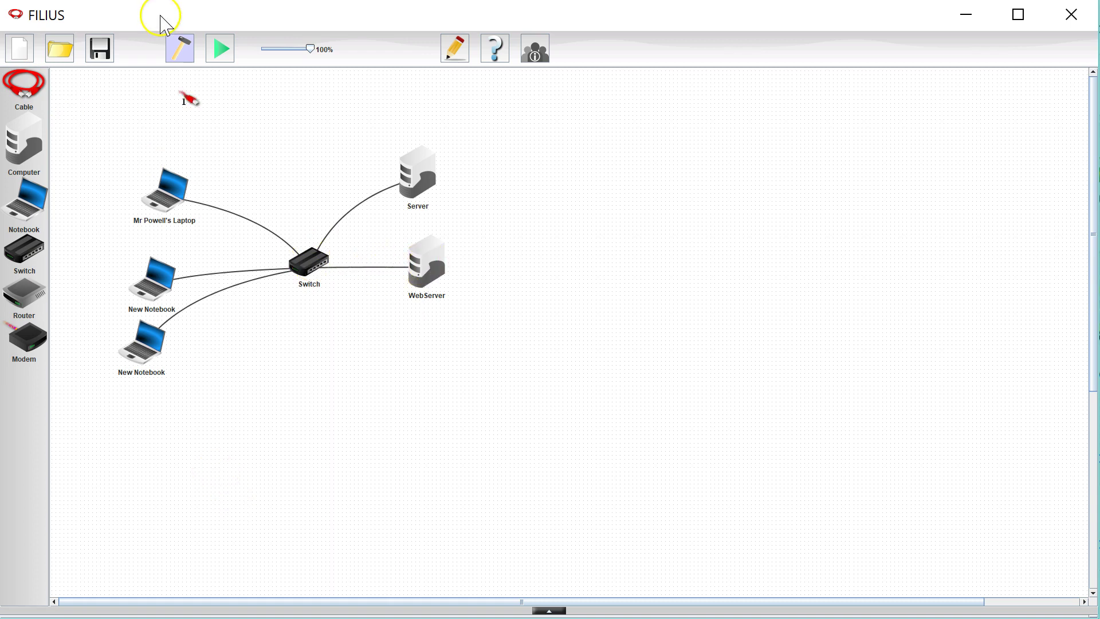
- Start the simulation and check the WebServer's IP address details
left_click(224, 50)
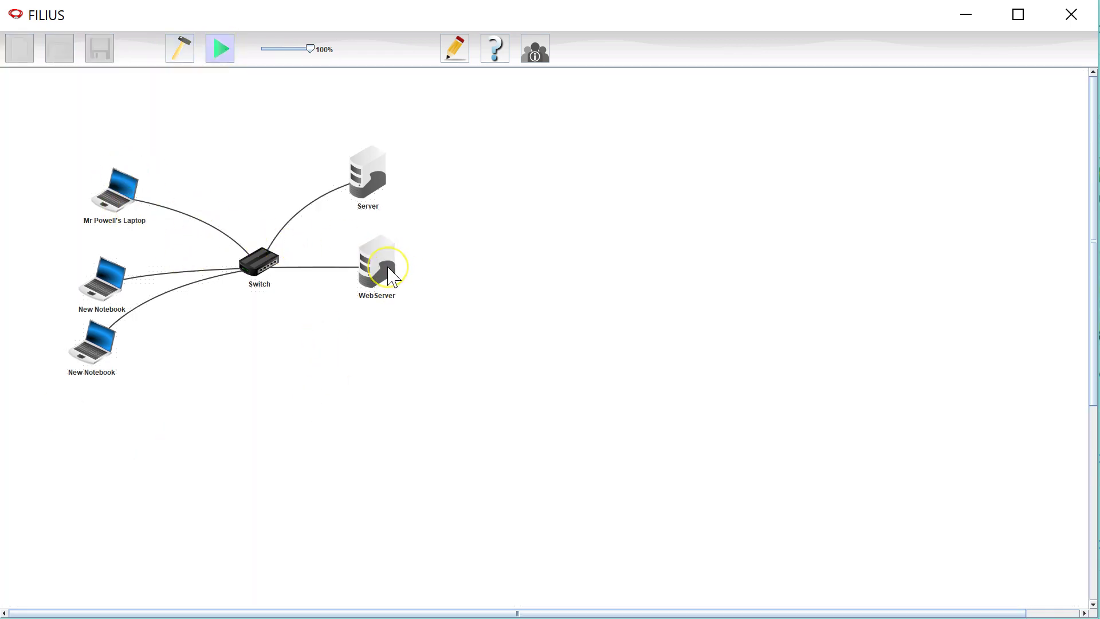
mouse_move(393, 279)
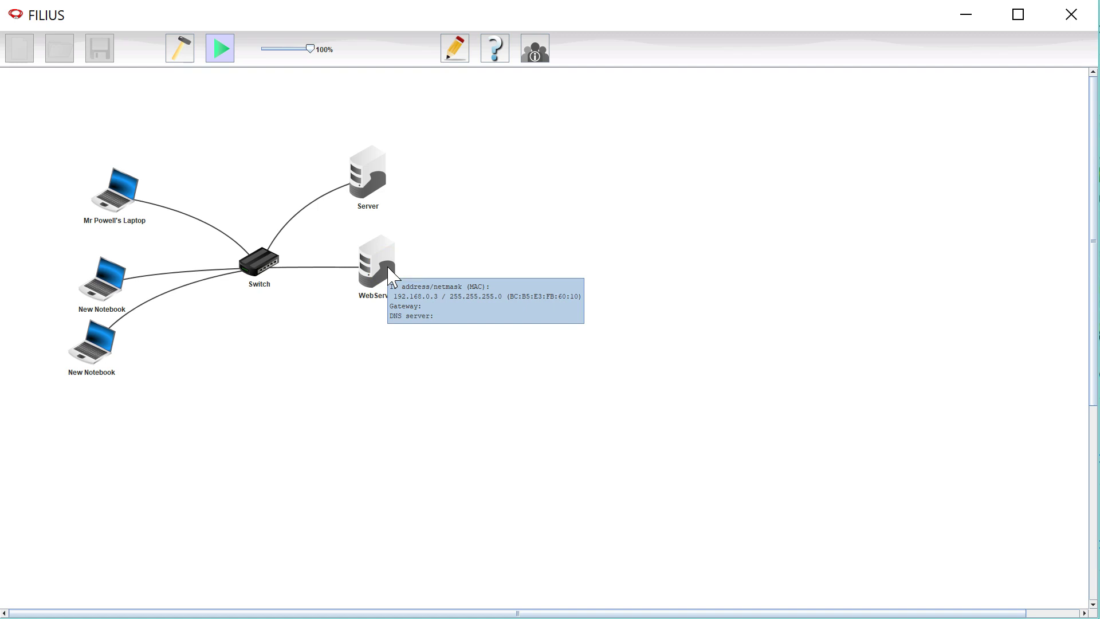
left_click(369, 269)
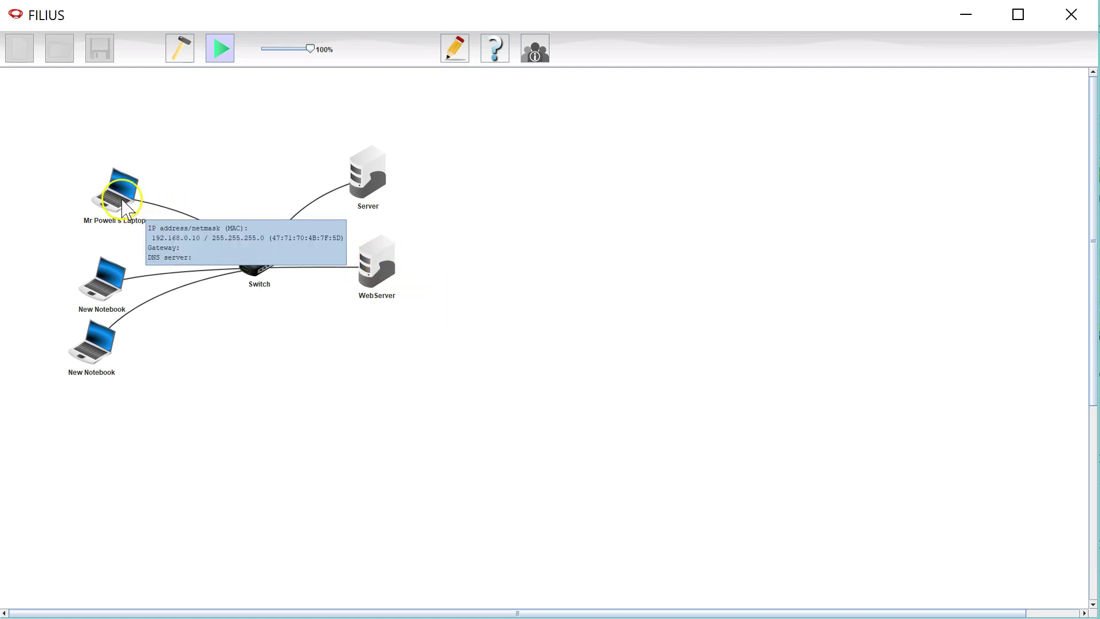
mouse_move(109, 299)
mouse_move(378, 279)
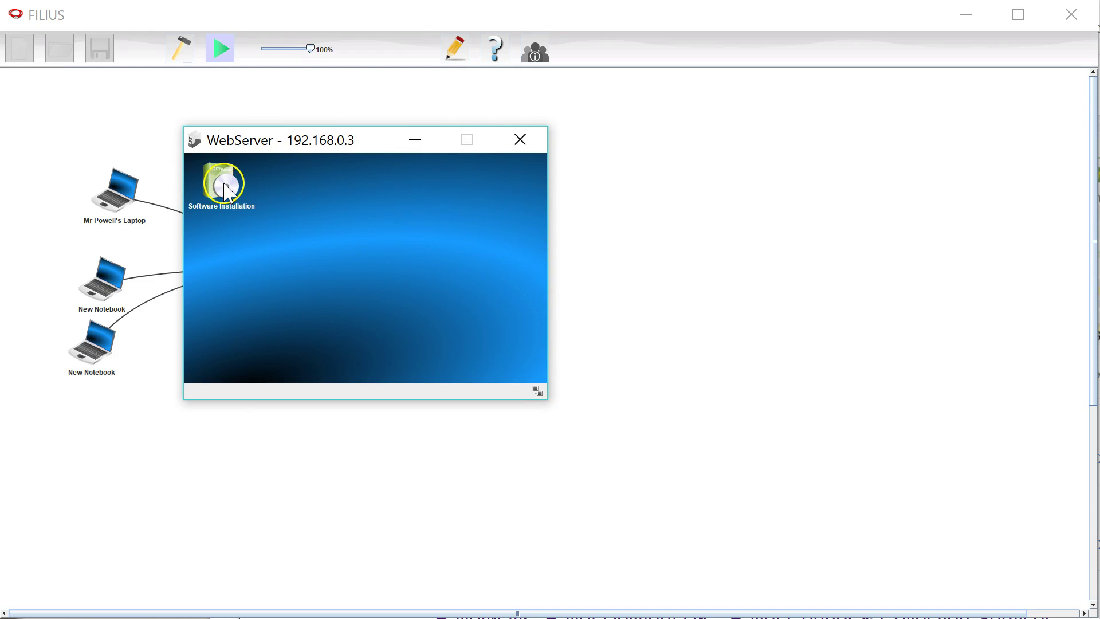
- Install Webbrowser, Text editor and File explorer on the WebServer
left_click(225, 186)
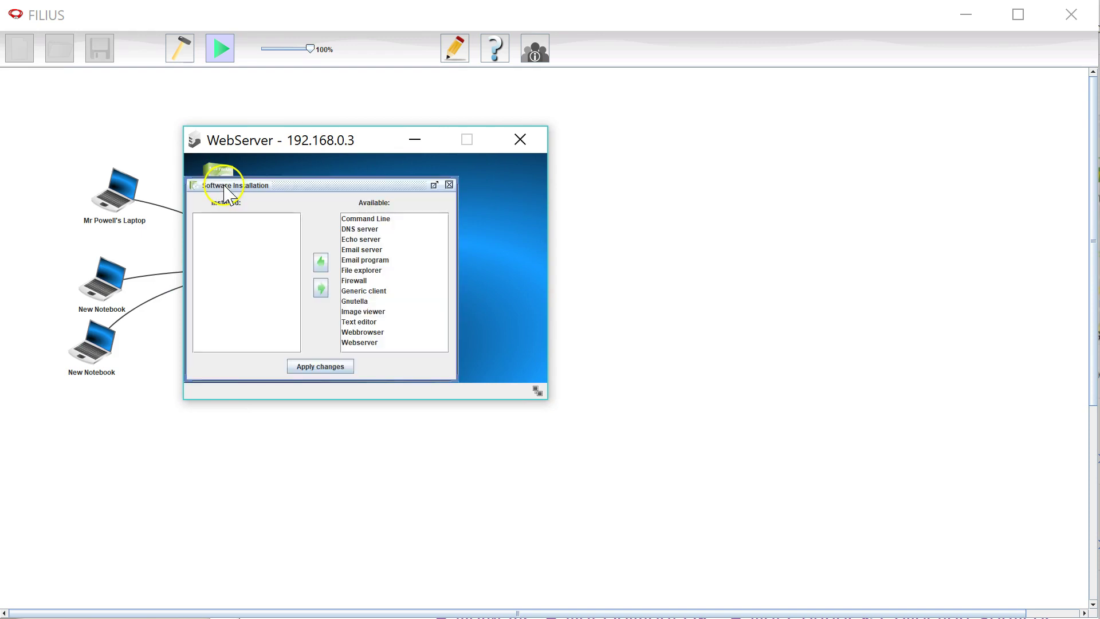
left_click(372, 333)
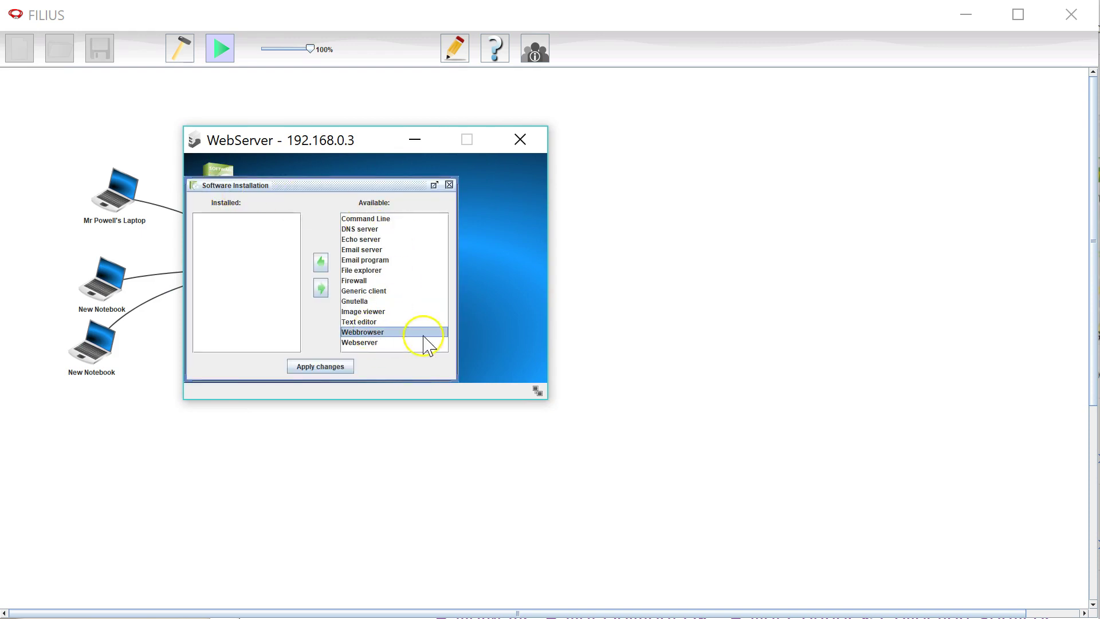
left_click(320, 263)
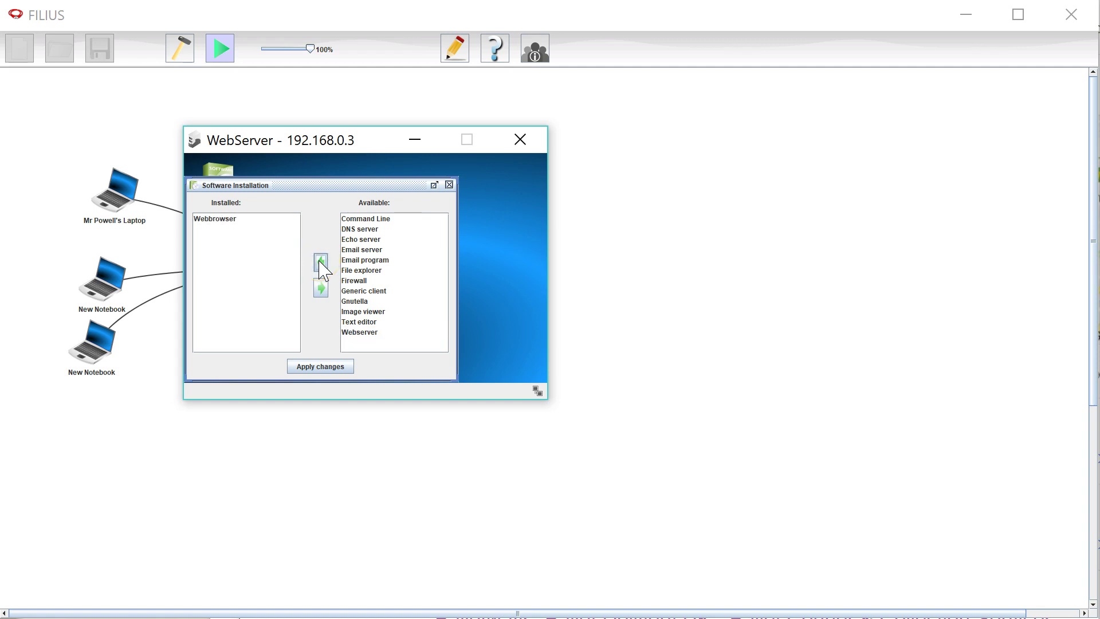
left_click(367, 321)
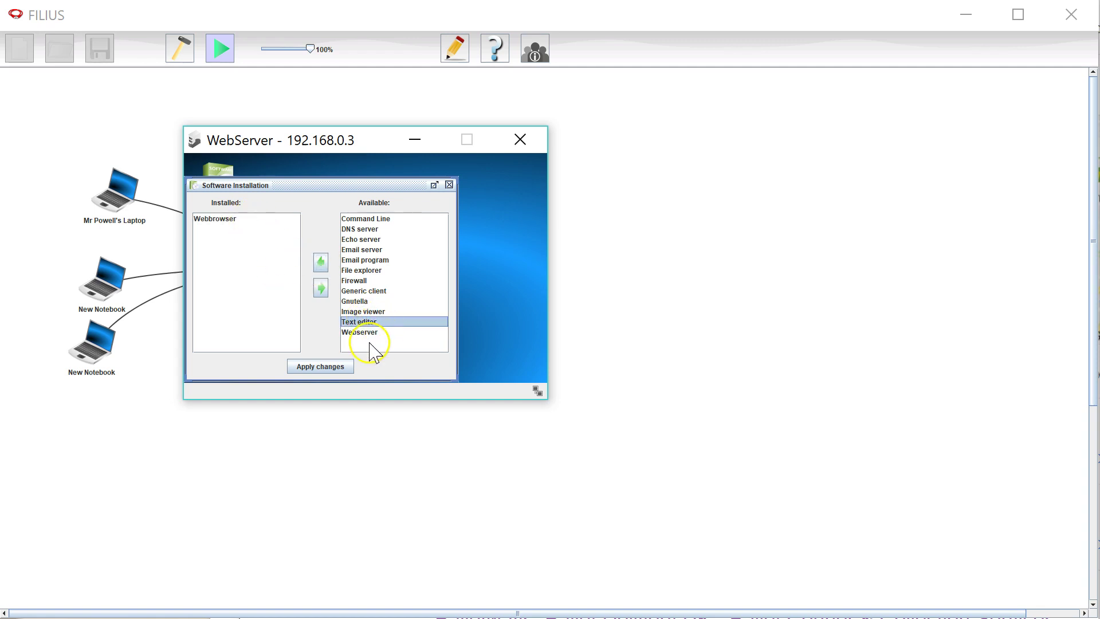
left_click(320, 263)
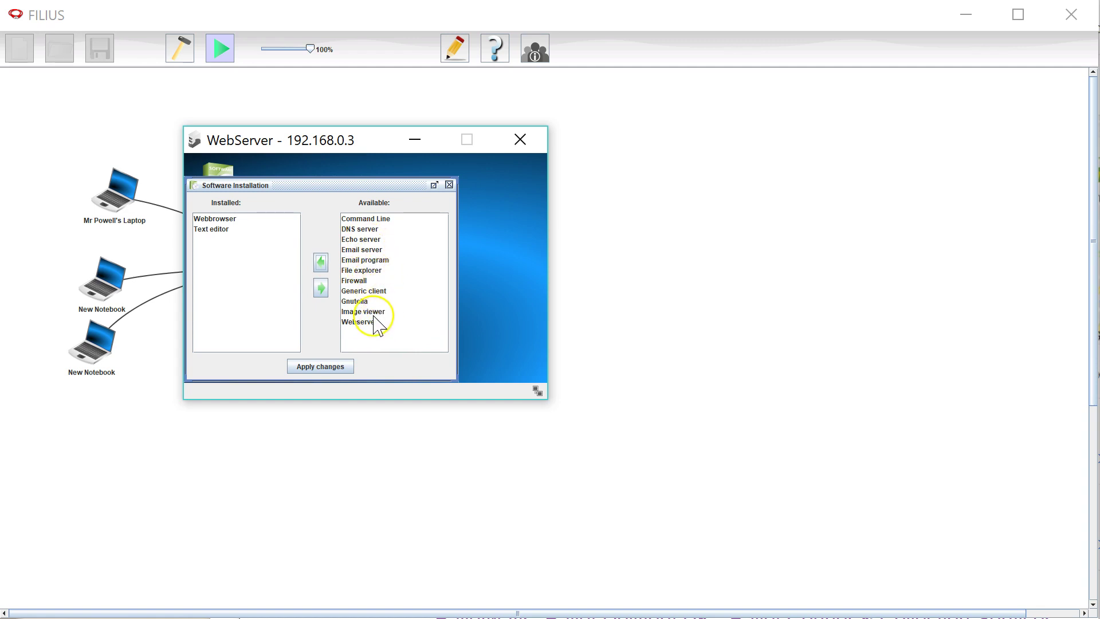
left_click(366, 271)
left_click(320, 261)
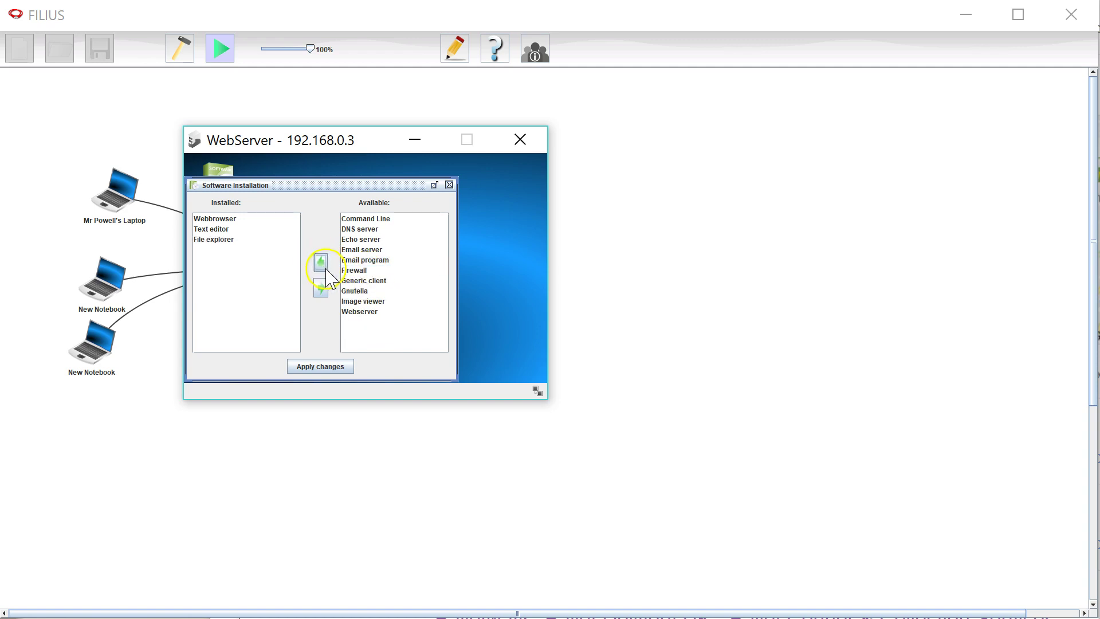
left_click(335, 370)
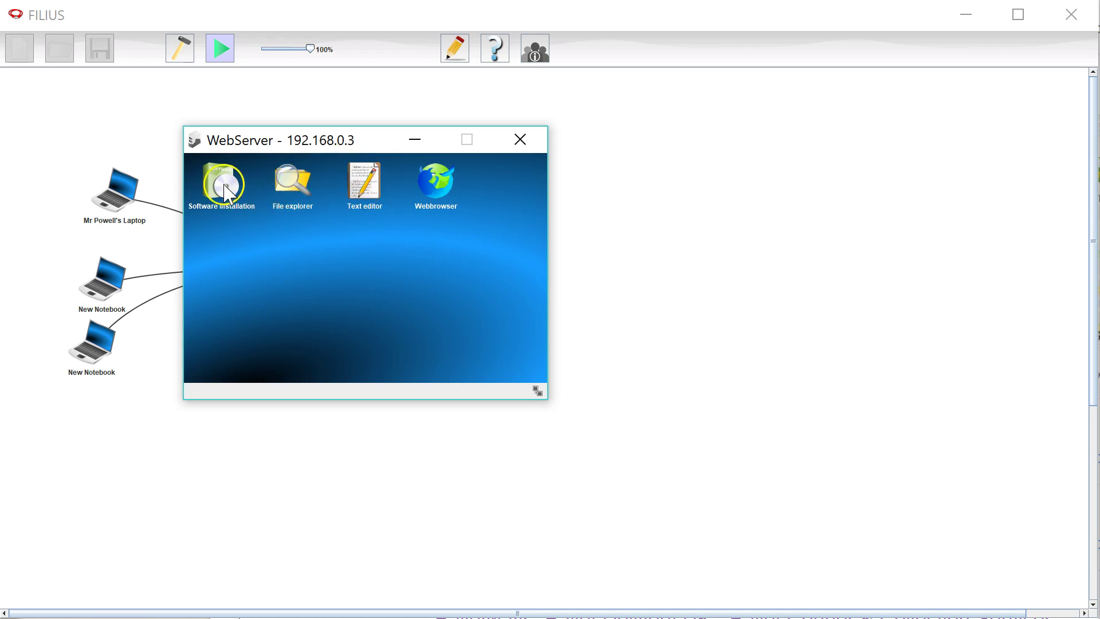
- Swap the installed Webbrowser for the Webserver application and apply the change
left_click(226, 188)
left_click(209, 240)
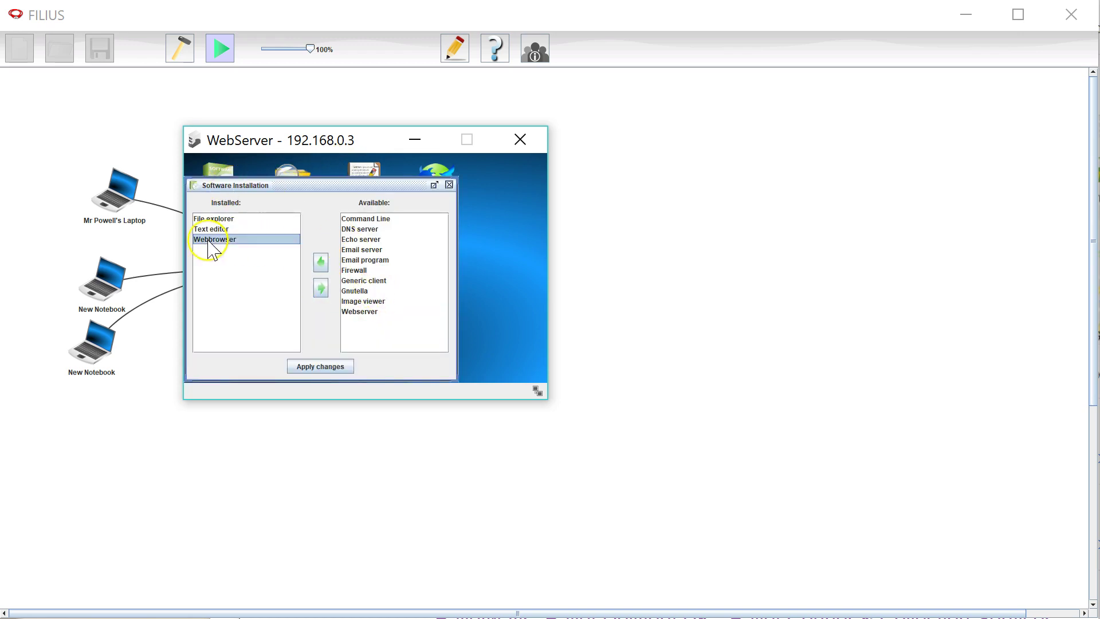
left_click(321, 287)
left_click(364, 311)
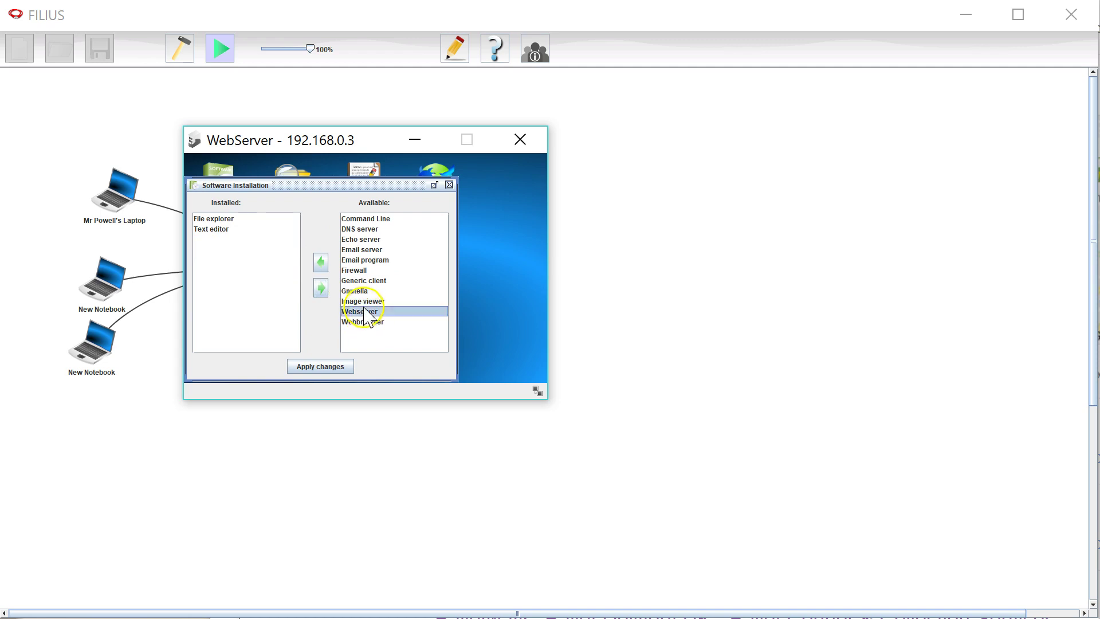
left_click(321, 262)
left_click(322, 367)
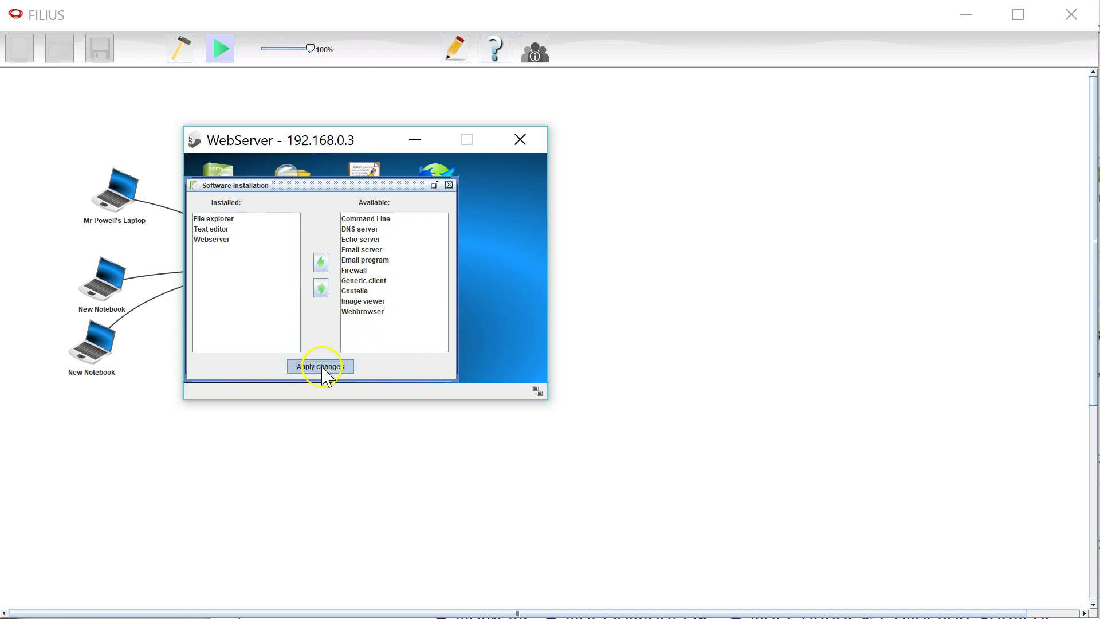
- Start the Webserver application on WebServer and move its window aside
left_click(438, 186)
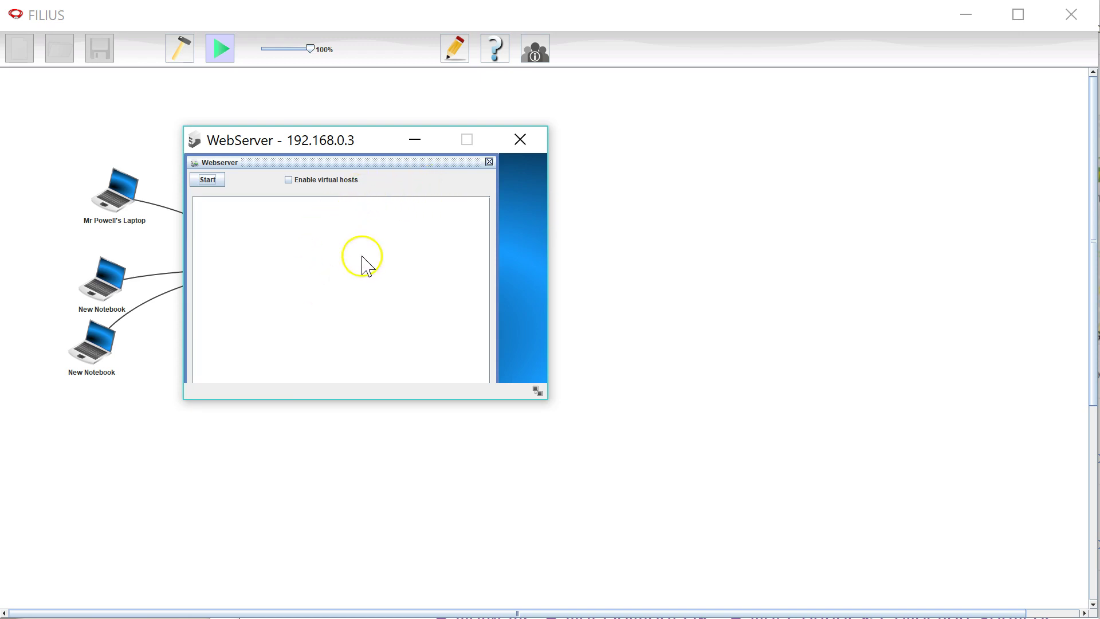
left_click(208, 181)
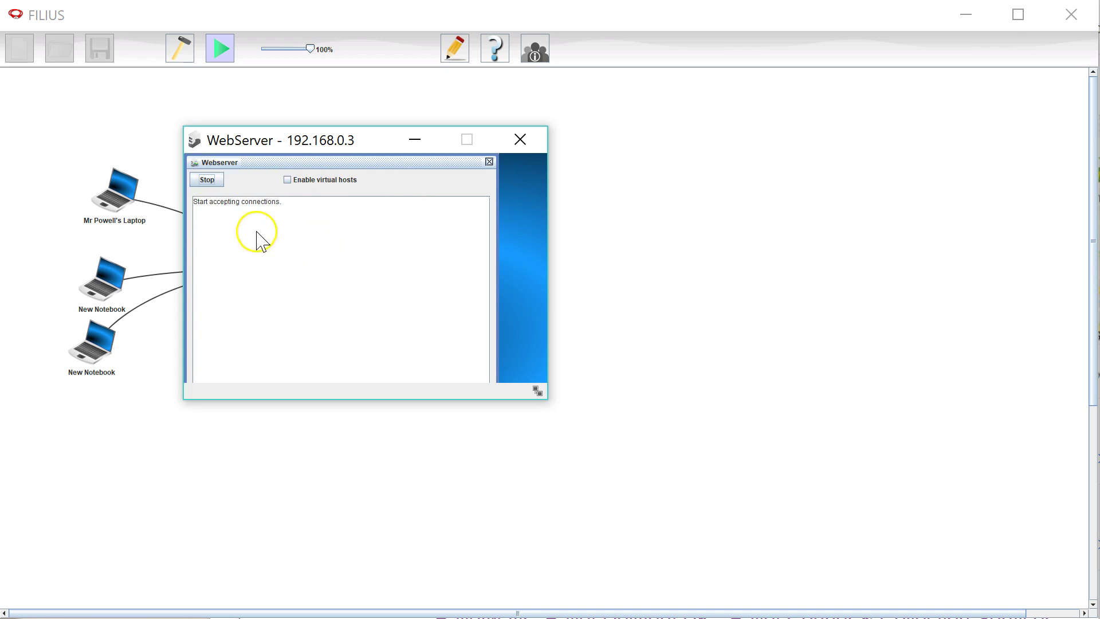
left_click_drag(297, 135, 750, 158)
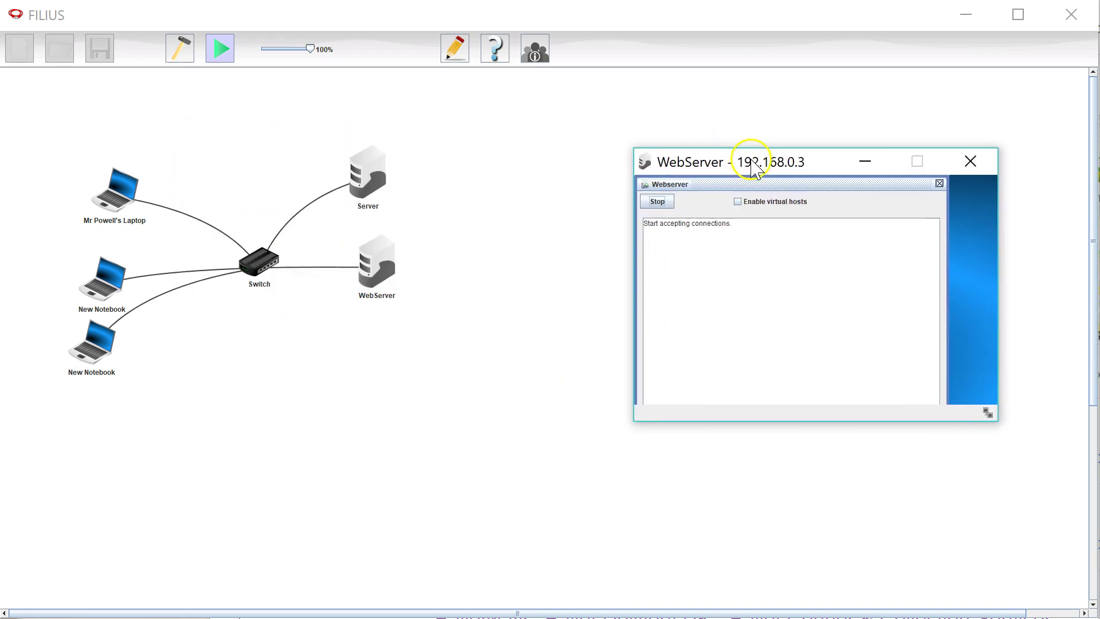
- Open the laptop's desktop, then bring the WebServer - 192.168.0.3 window to the front
left_click(129, 194)
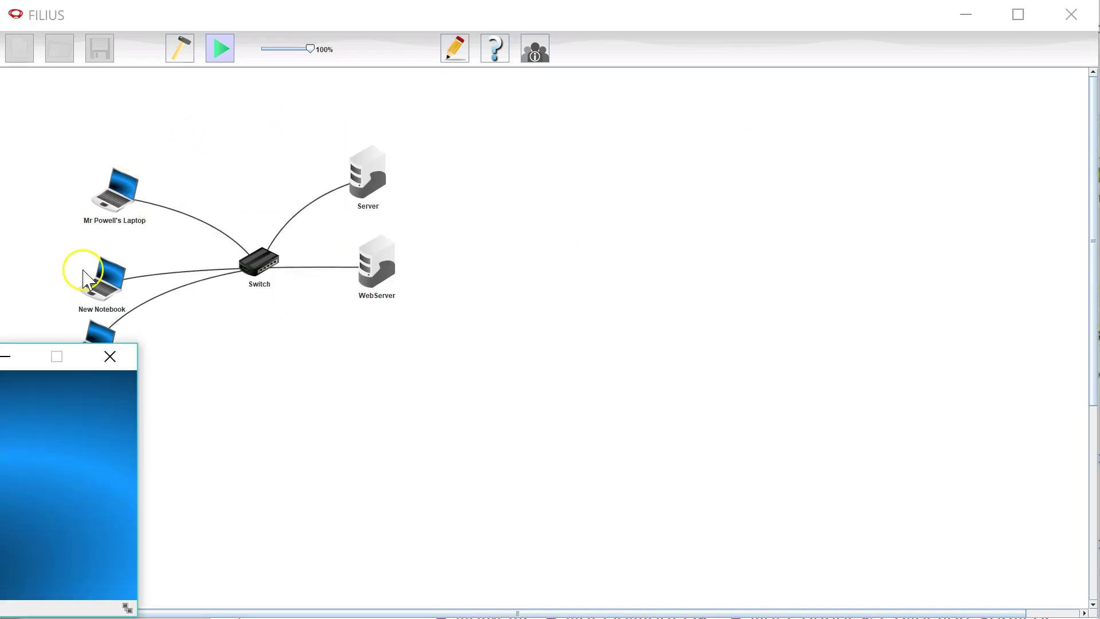
left_click_drag(10, 349, 245, 214)
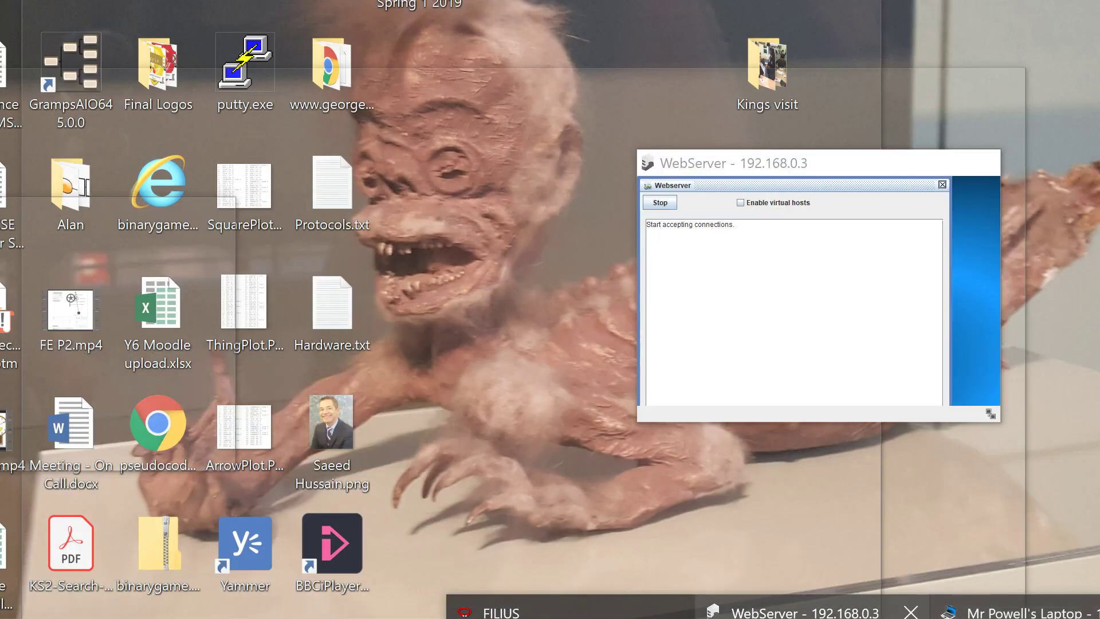
left_click(802, 611)
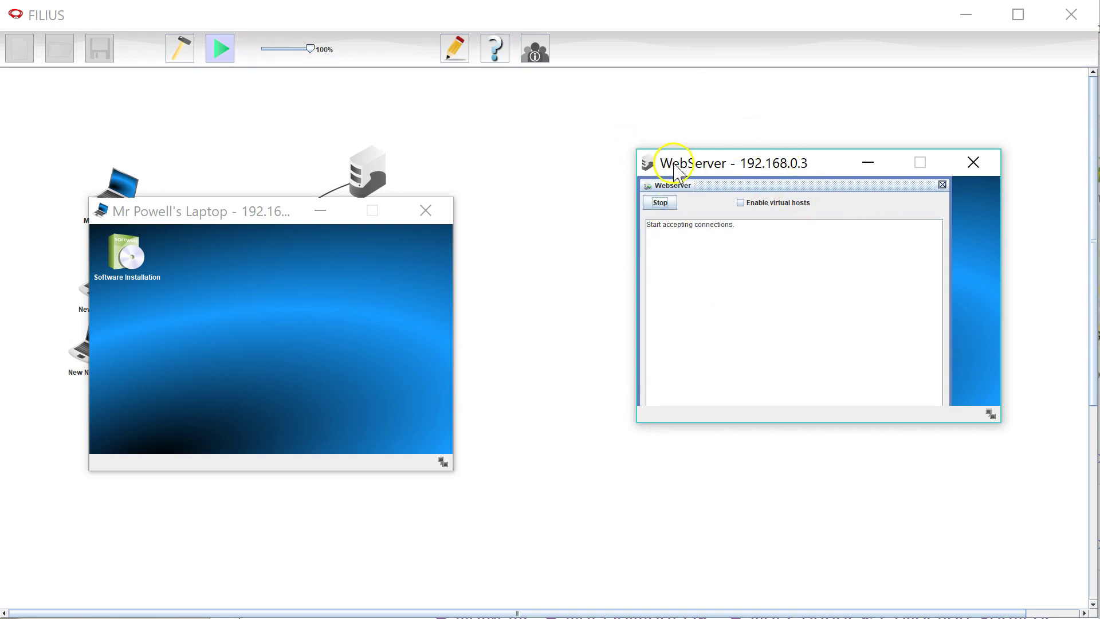
- Install the Webbrowser on the laptop and launch it
left_click(126, 255)
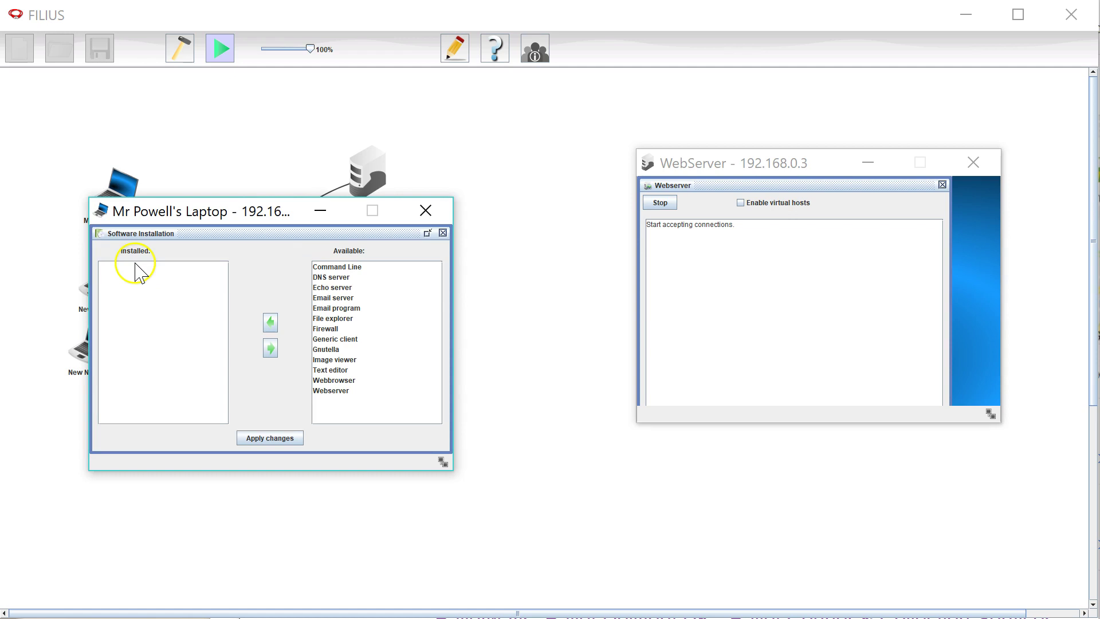
left_click(343, 380)
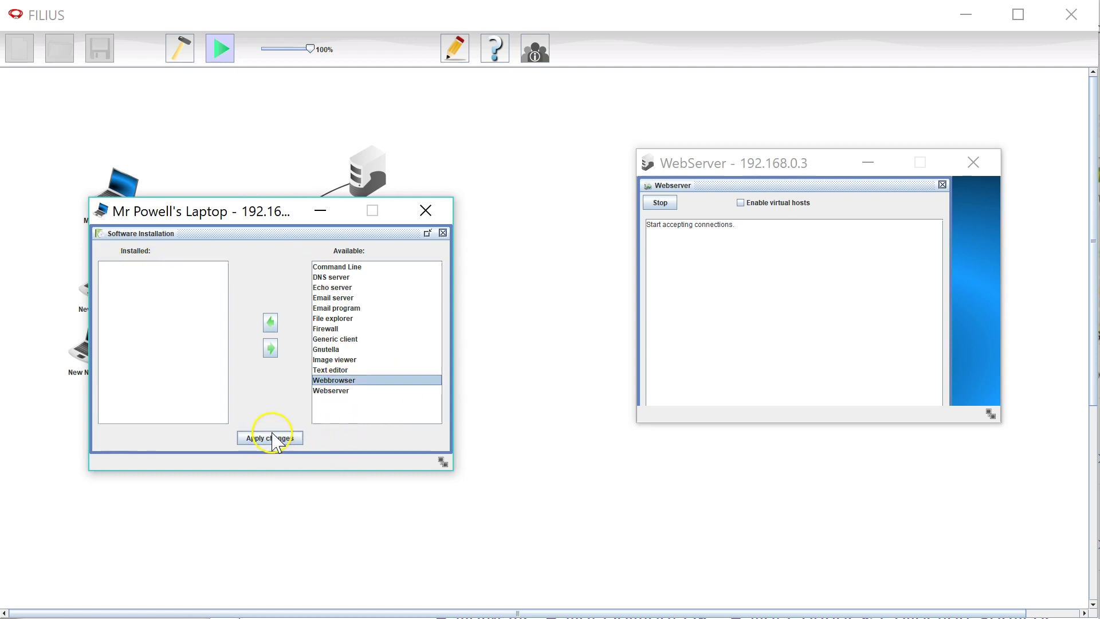
left_click(270, 322)
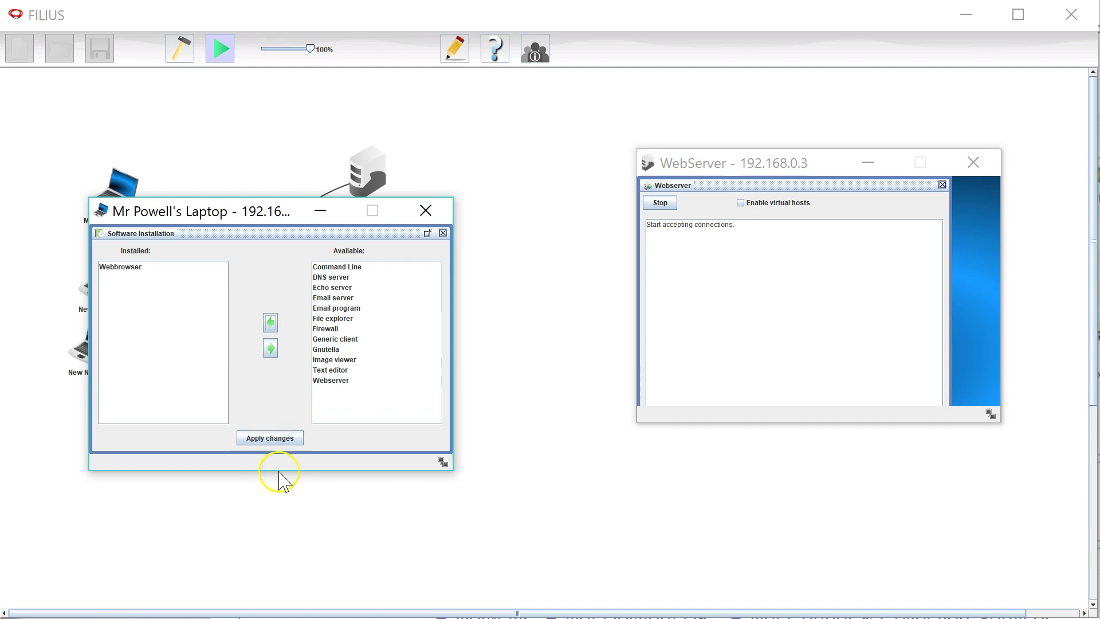
left_click(270, 438)
left_click(208, 258)
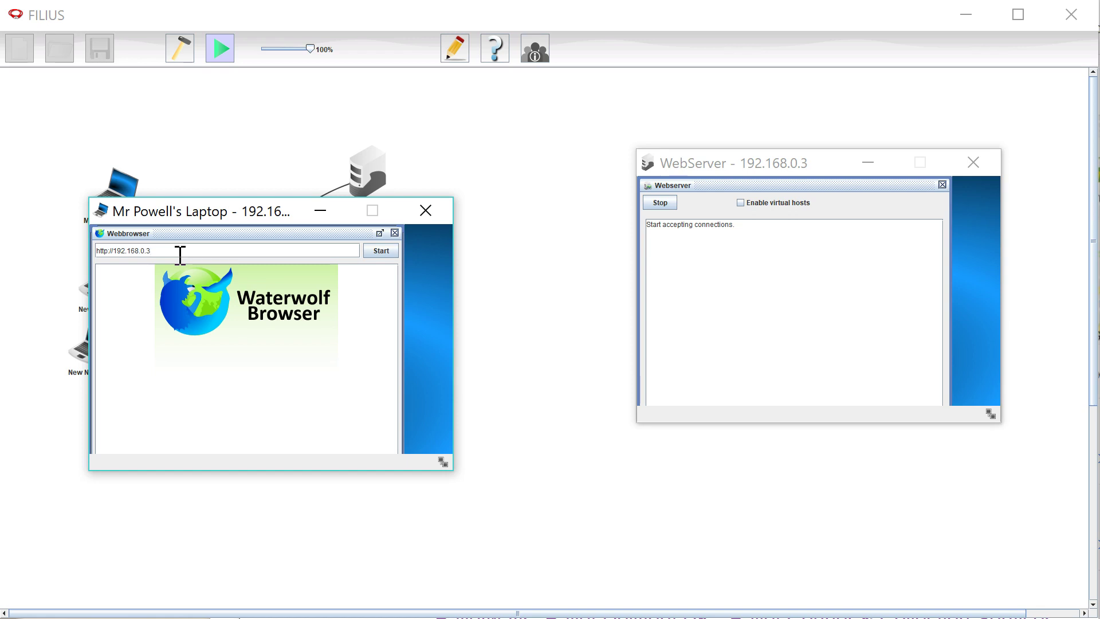
left_click(252, 250)
left_click_drag(247, 215, 438, 359)
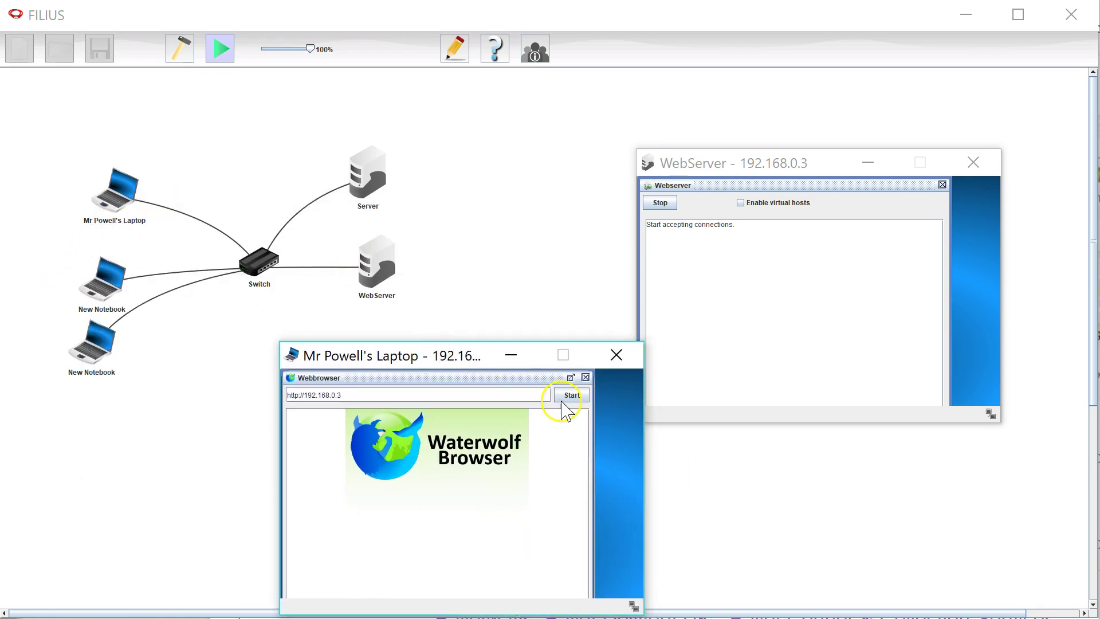
key("Return")
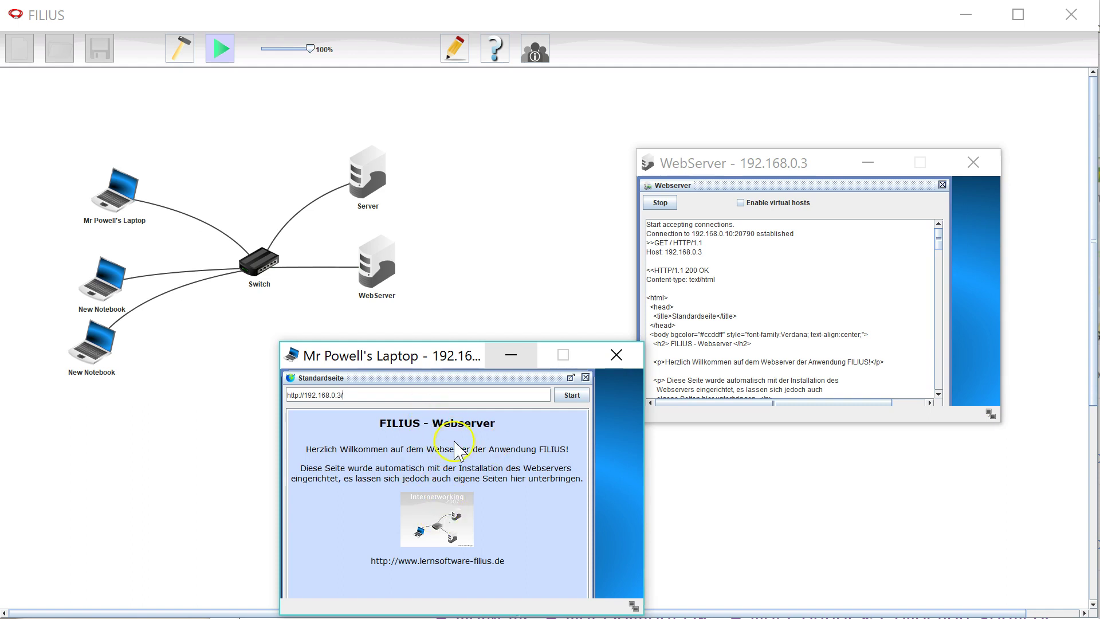
- Review the WebServer log's GET requests and 200 OK responses
left_click(942, 241)
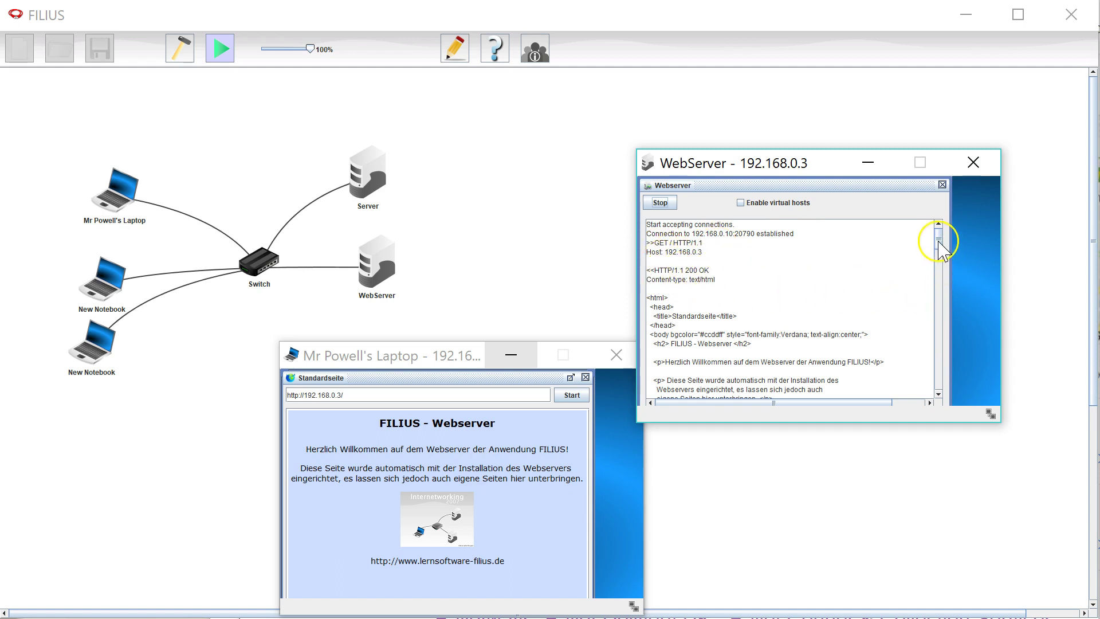
left_click_drag(940, 235, 962, 269)
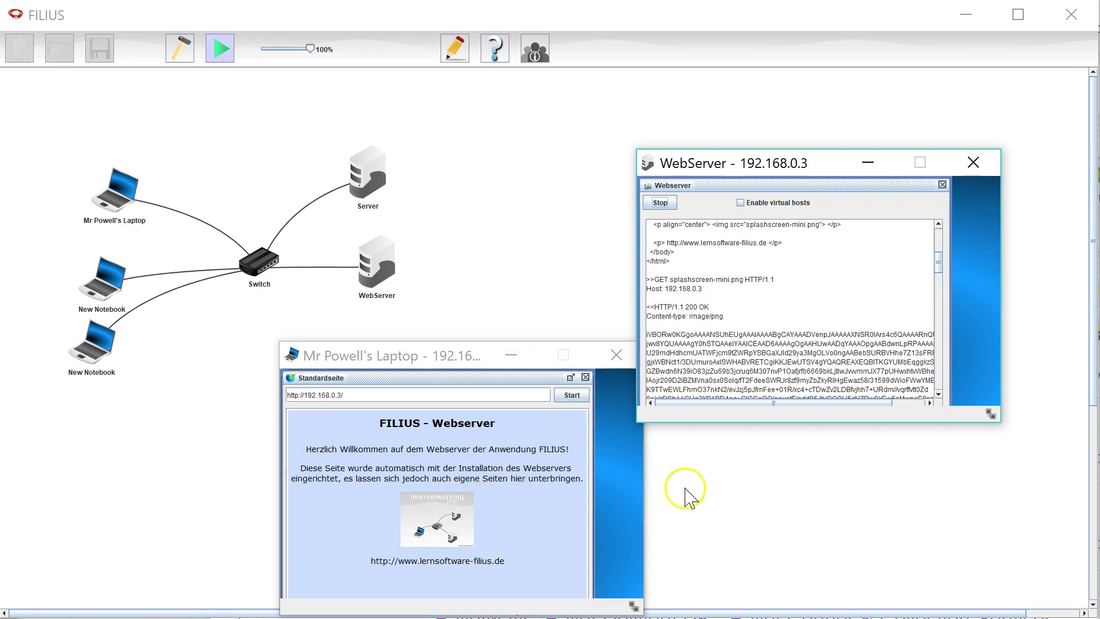
left_click_drag(940, 264, 957, 404)
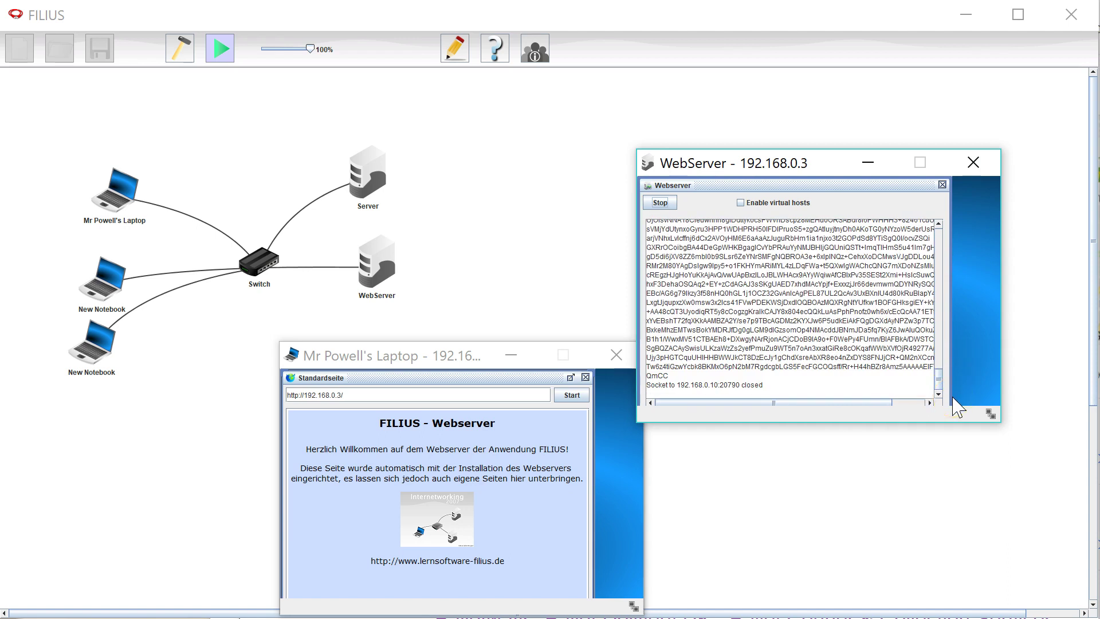
left_click_drag(958, 406, 931, 206)
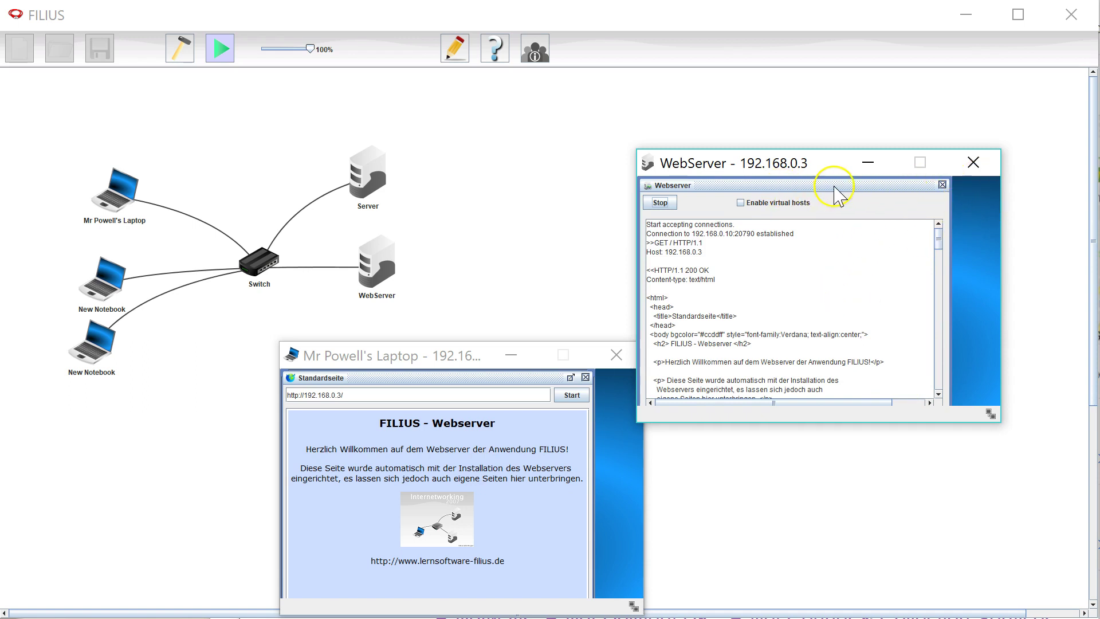
left_click_drag(834, 187, 857, 183)
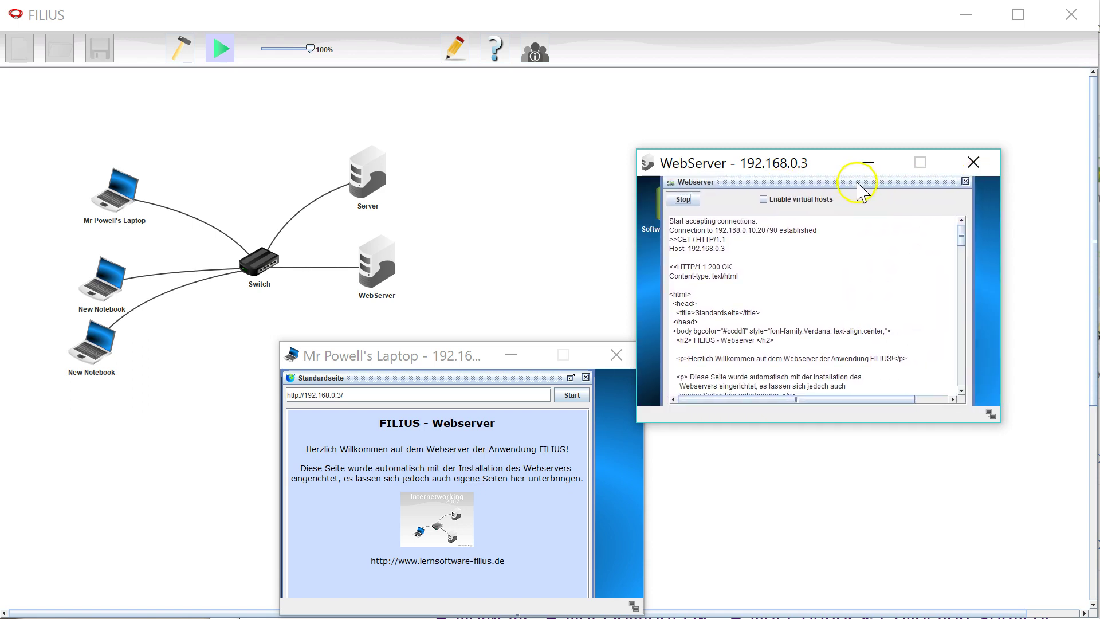
- Close the Webserver log window
left_click(965, 181)
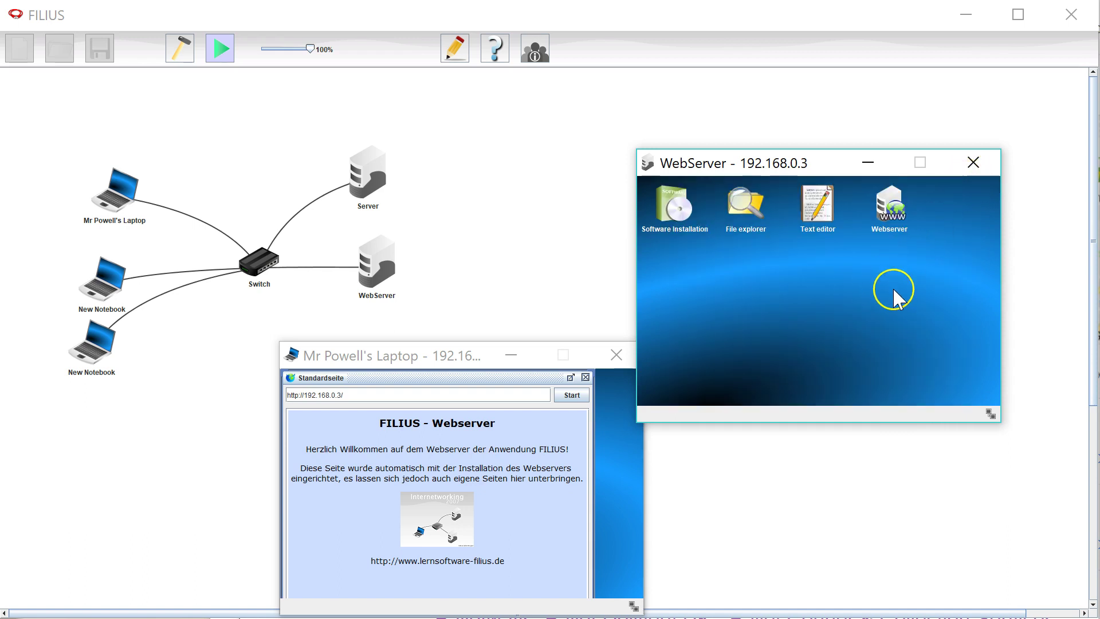
left_click(896, 211)
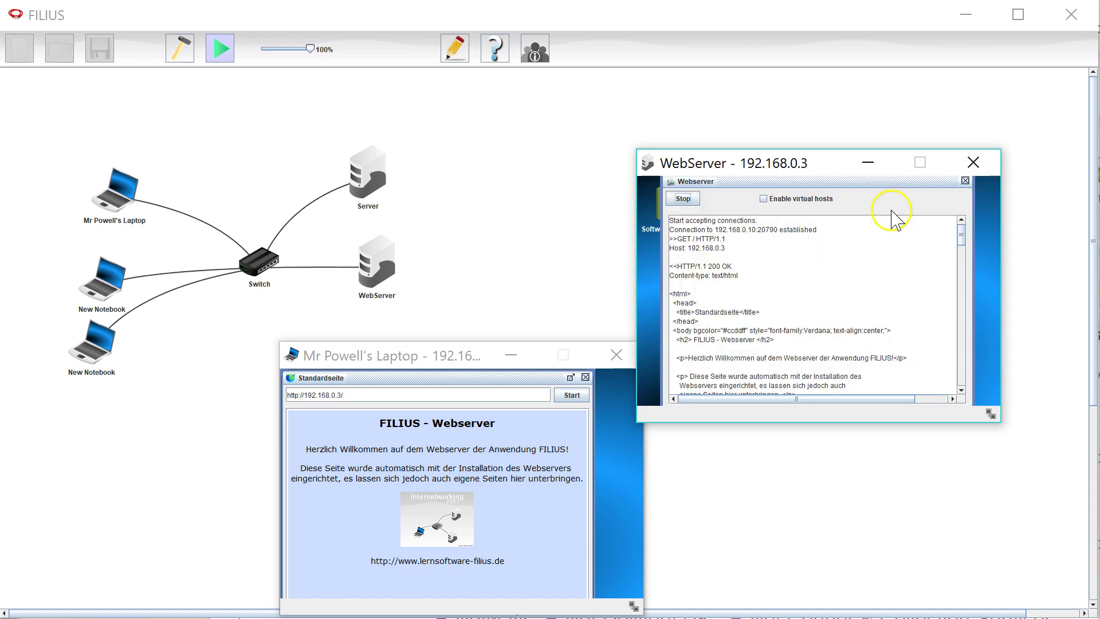
left_click(965, 181)
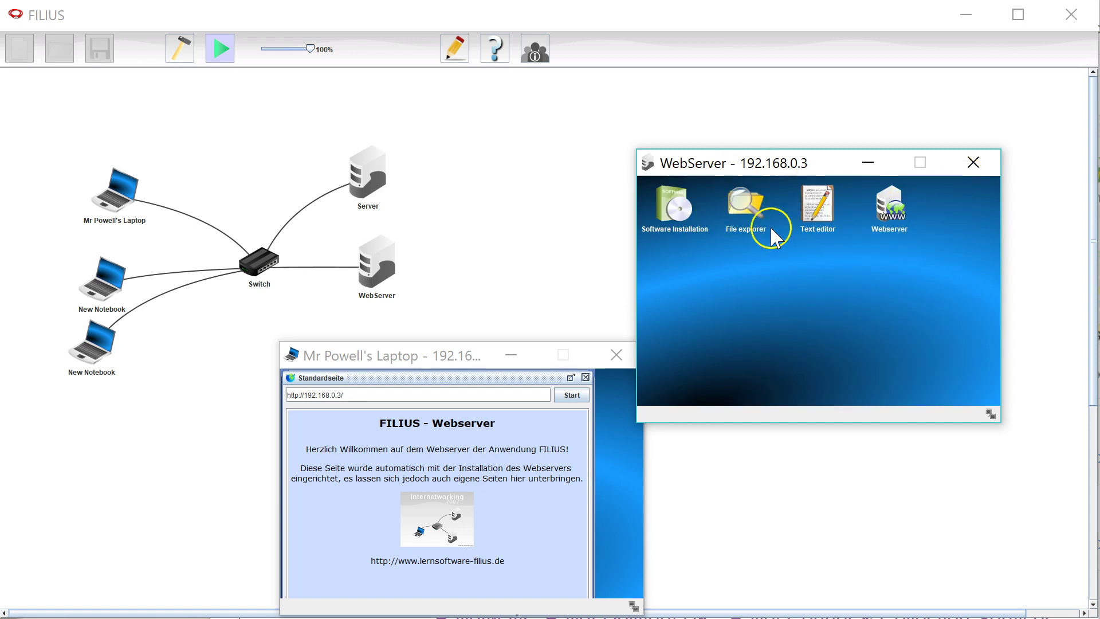
- Check the webserver folder holds index.html in File explorer, cancelling a trial import
left_click(745, 204)
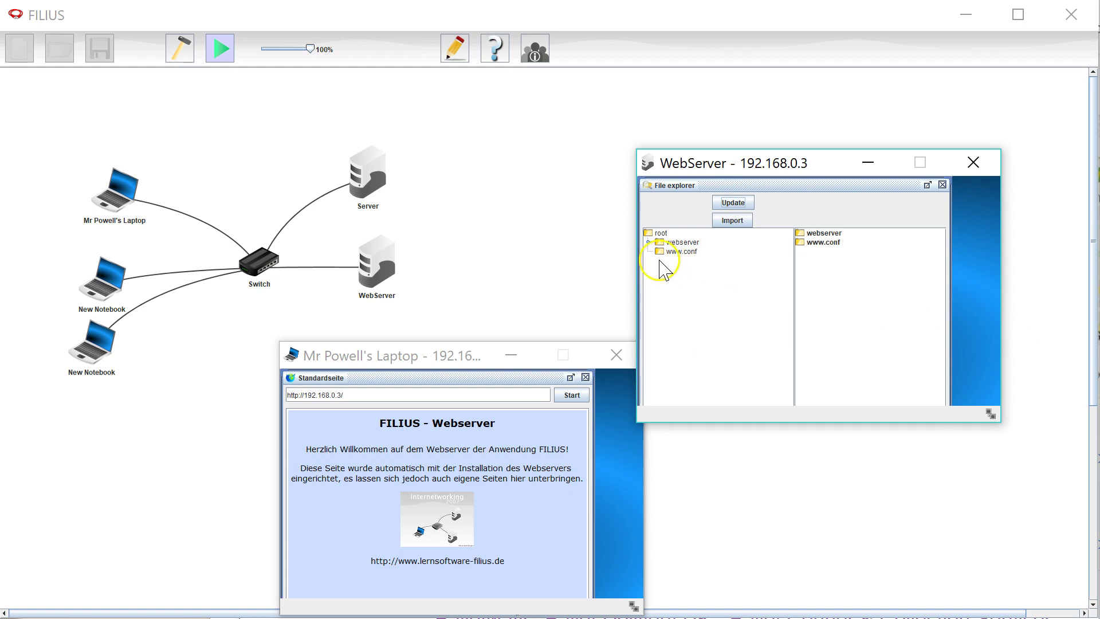
left_click(685, 243)
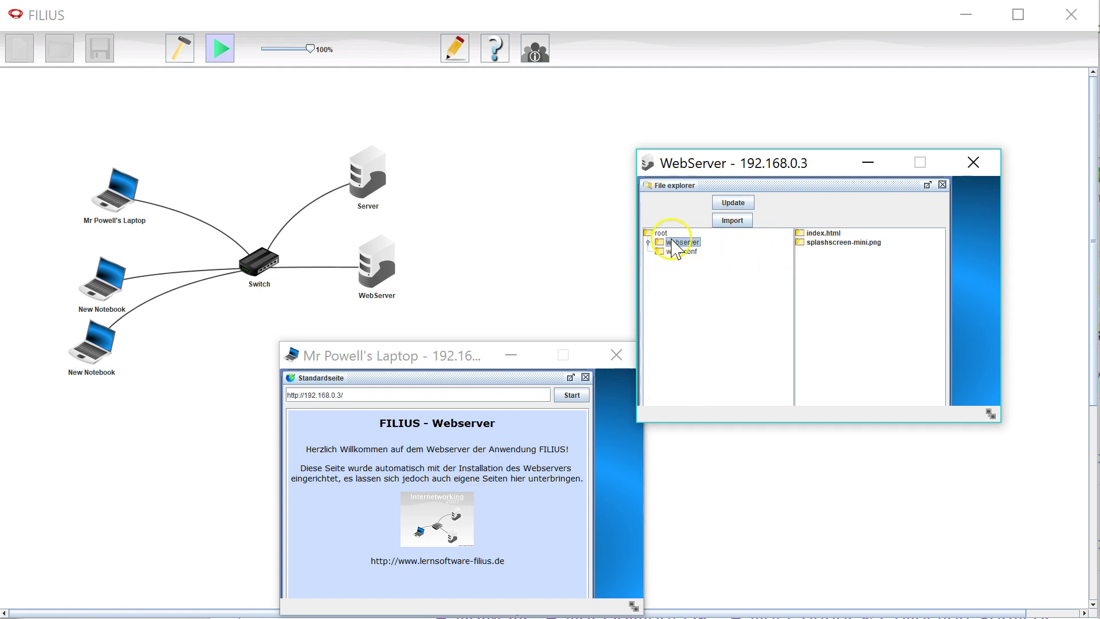
left_click(823, 235)
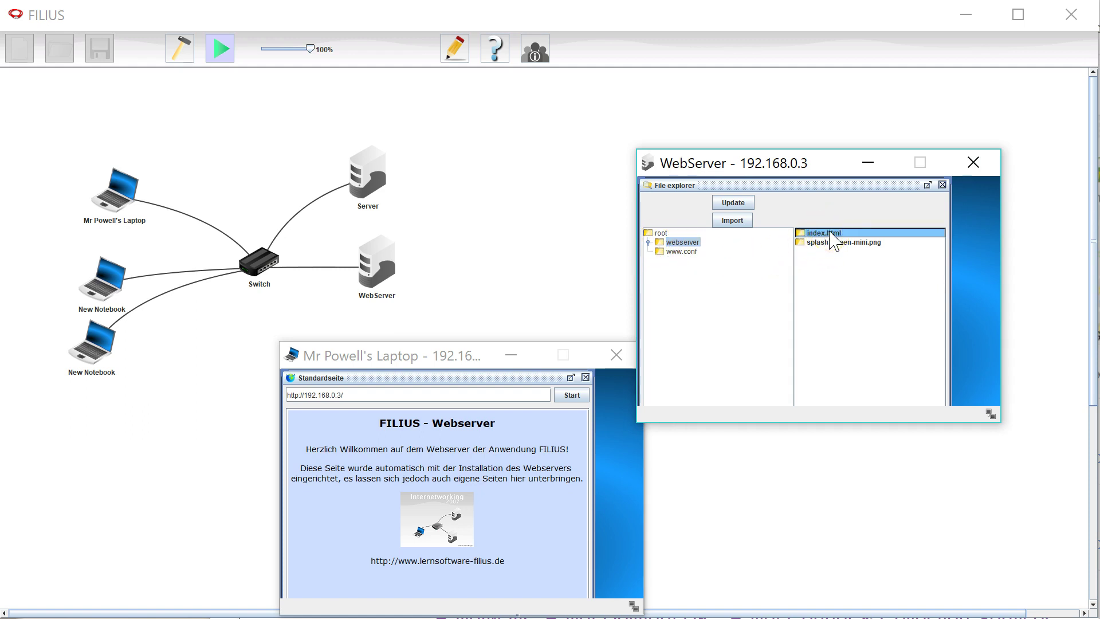
left_click(733, 220)
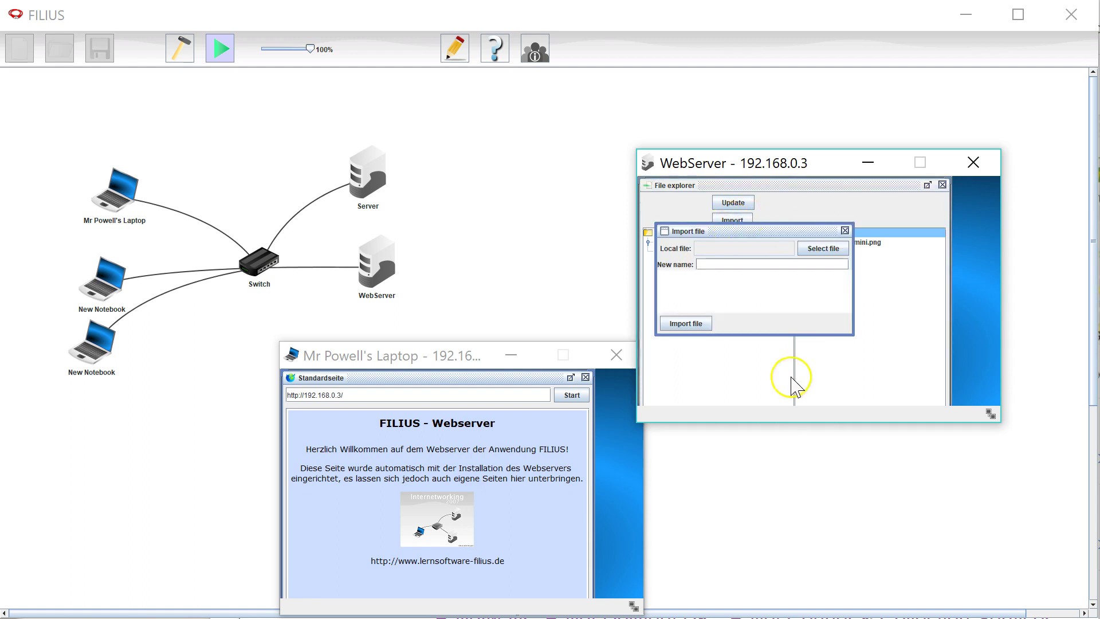
left_click(825, 250)
left_click(667, 380)
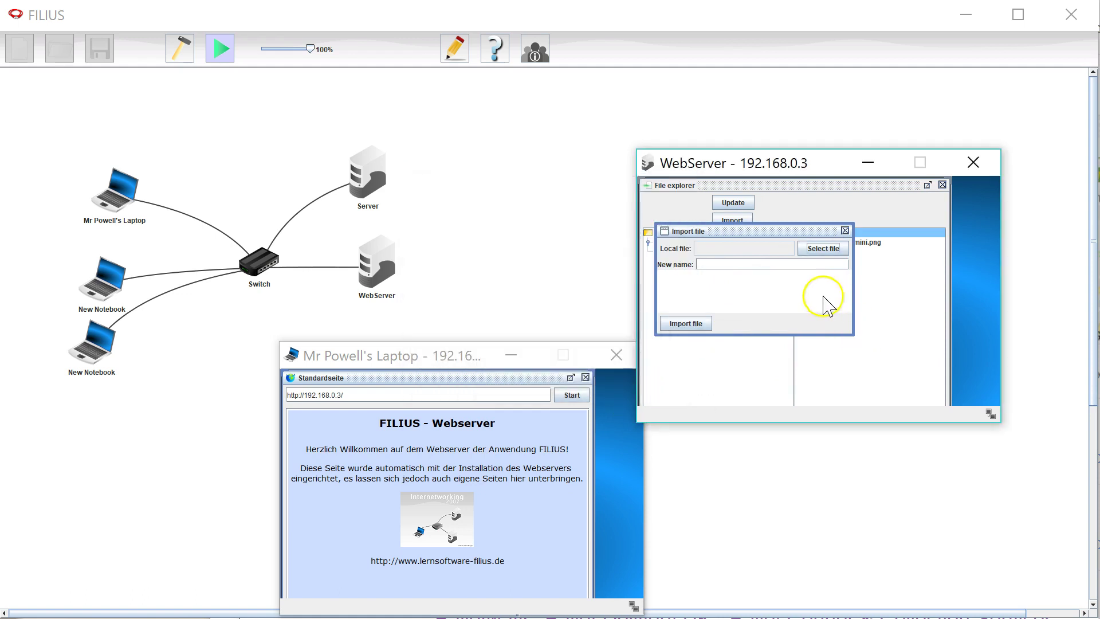
left_click(845, 230)
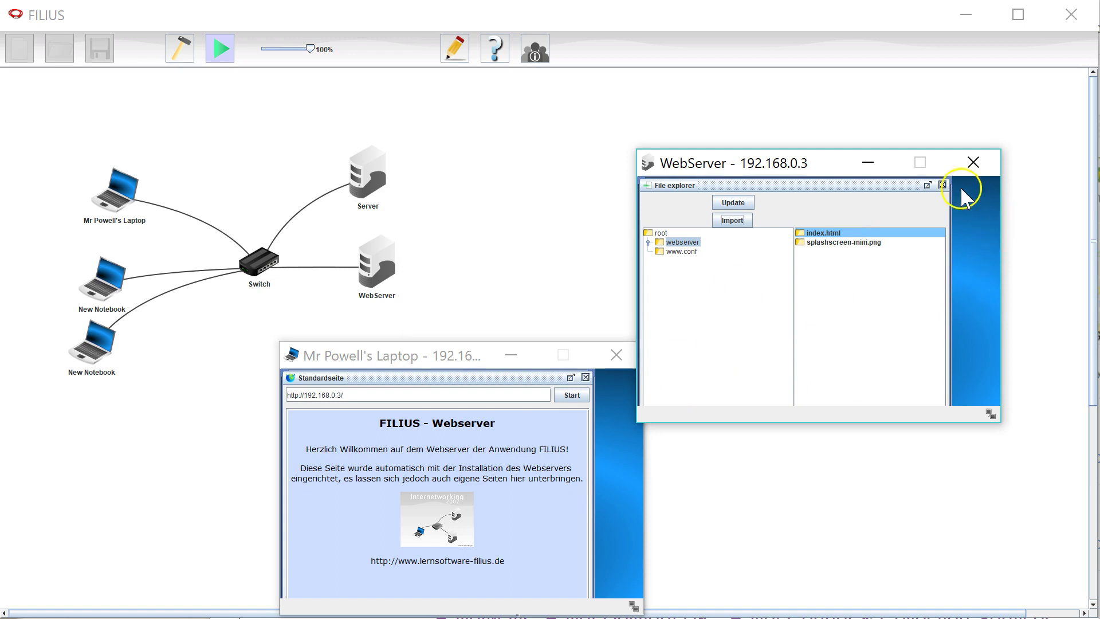
left_click(942, 184)
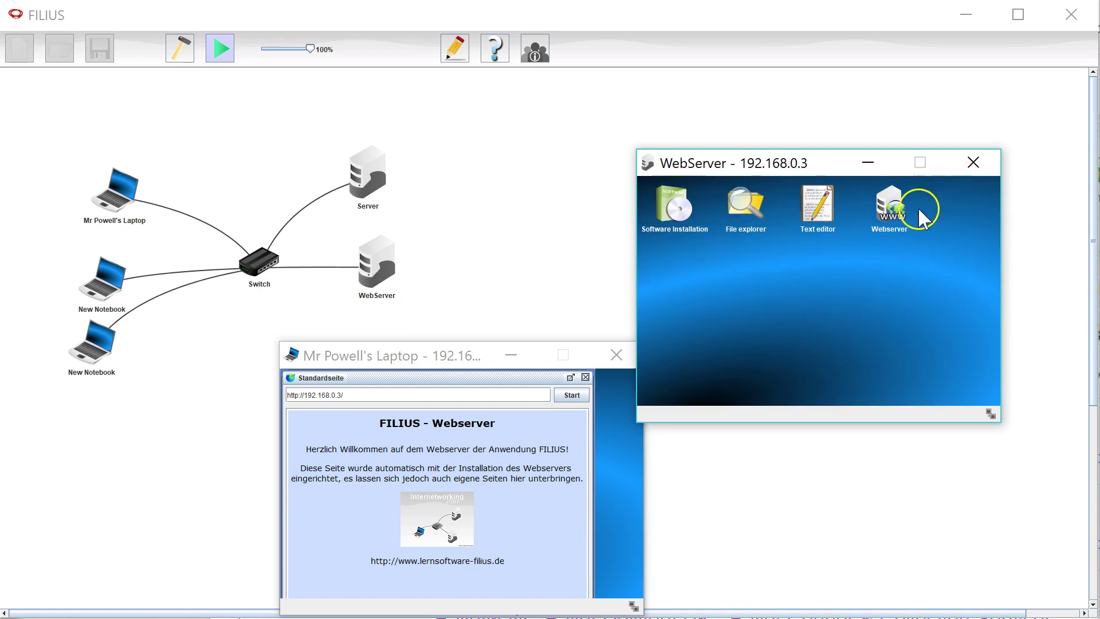
- Launch the WebServer's text editor and open index.html from the webserver folder
left_click(823, 215)
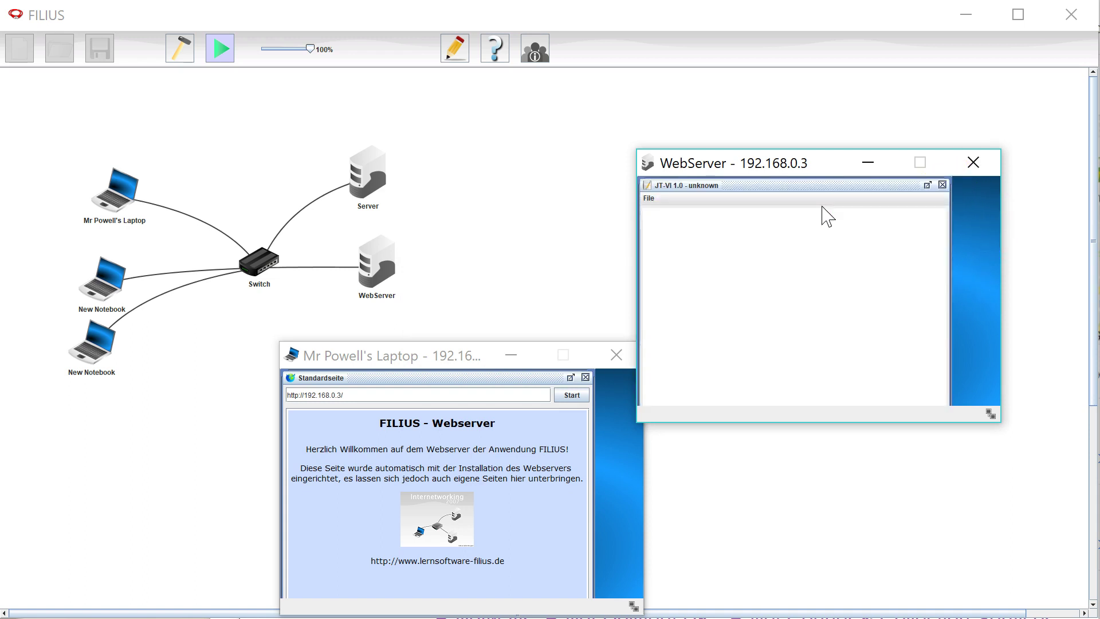
left_click(649, 198)
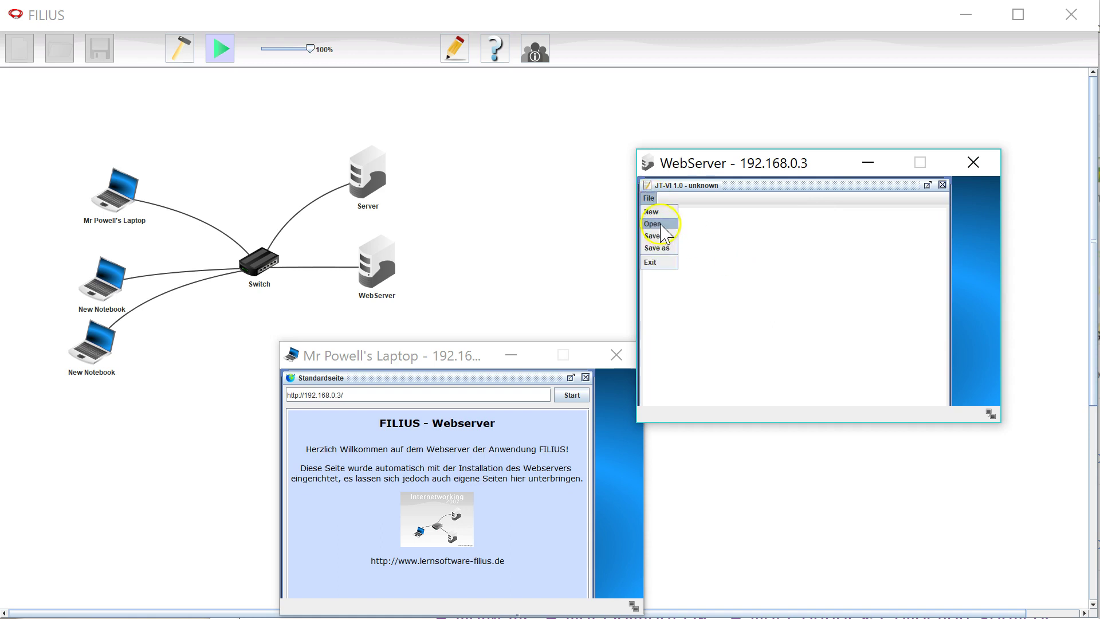
left_click(653, 224)
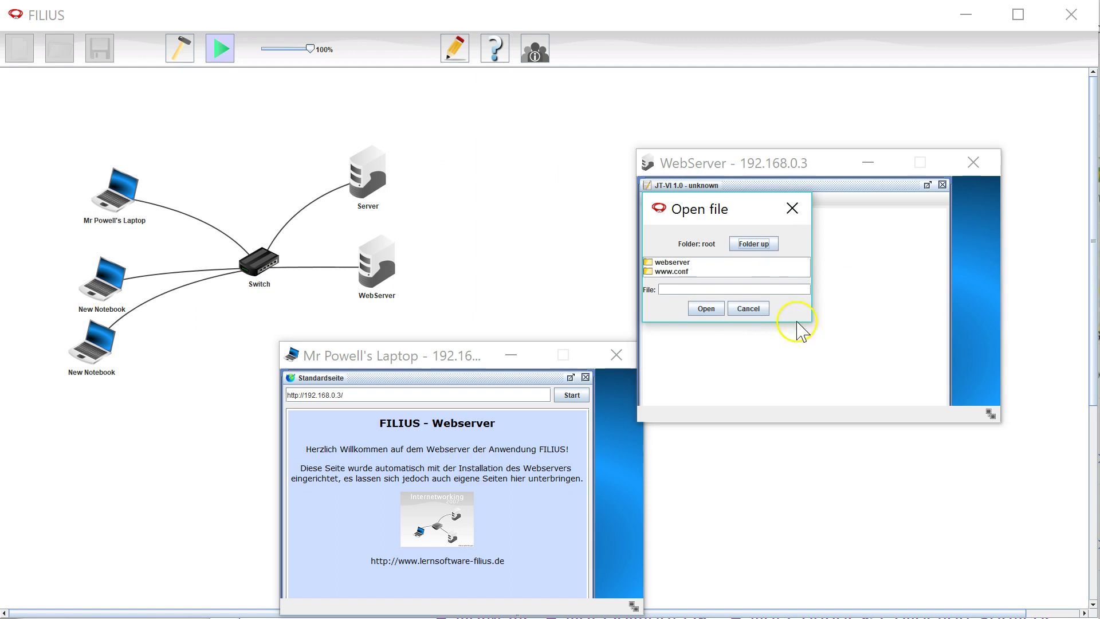
left_click(669, 263)
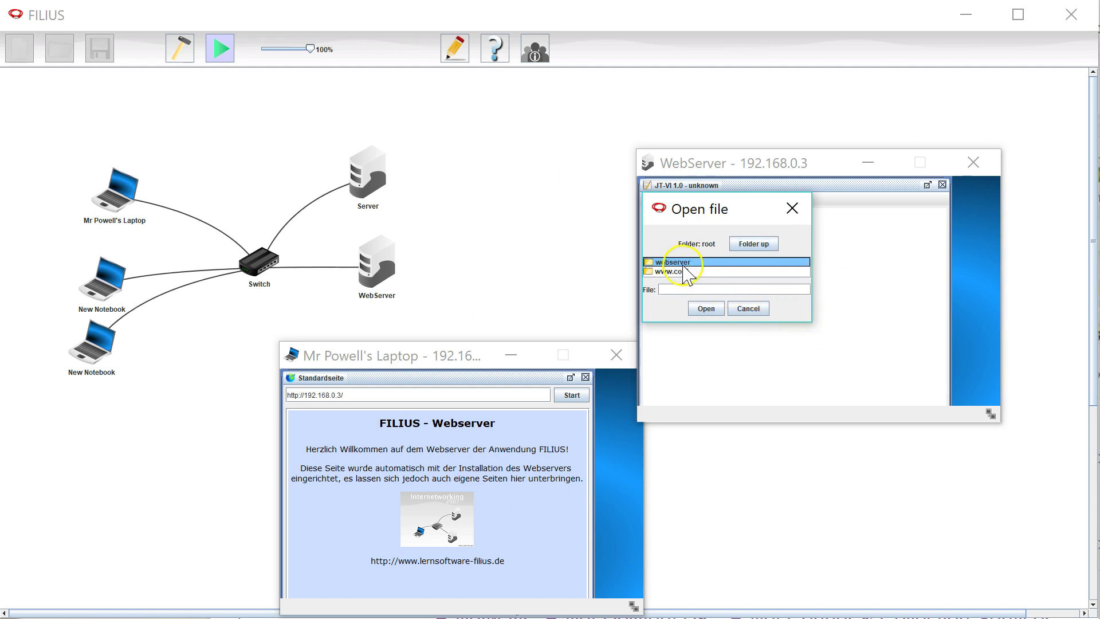
double_click(683, 265)
left_click(669, 263)
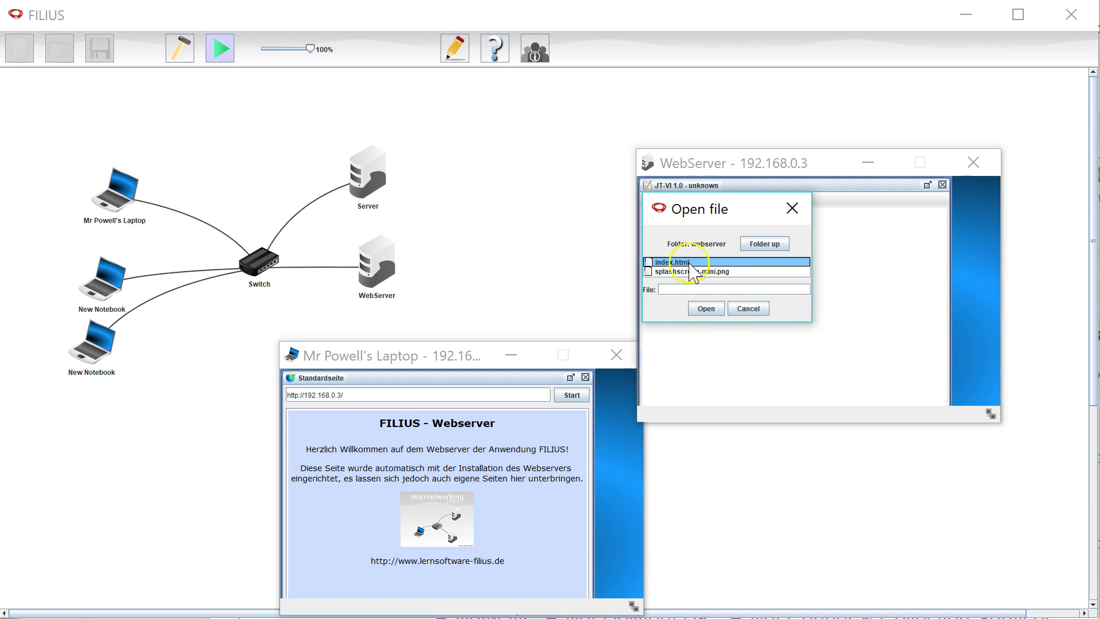
left_click(706, 308)
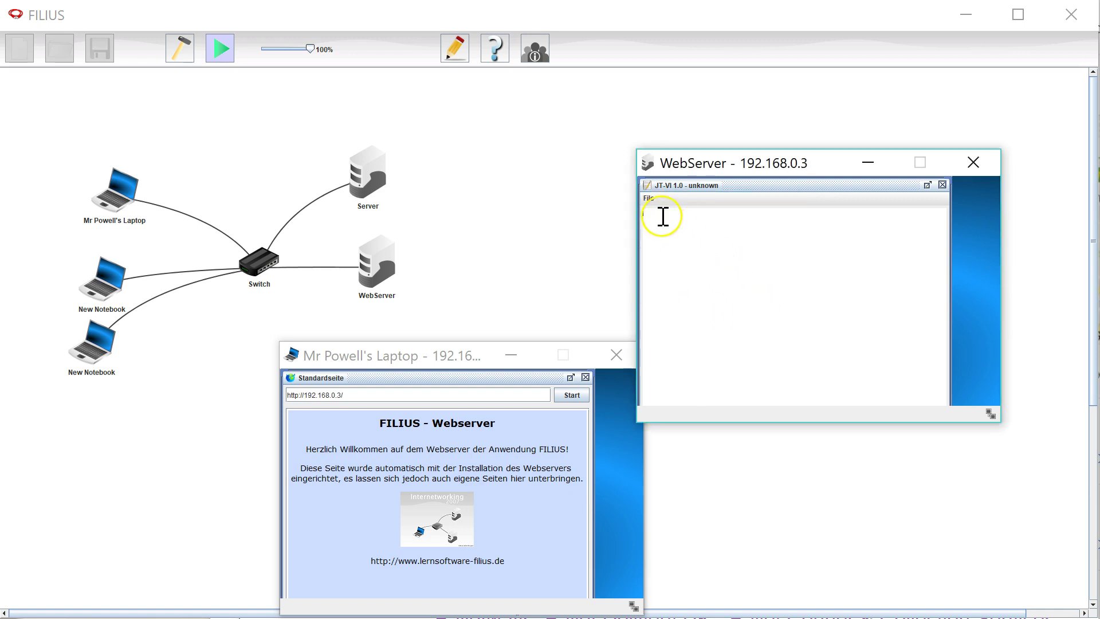
- Repeat File > Open to load webserver/index.html's HTML source into the editor
left_click(648, 201)
left_click(663, 228)
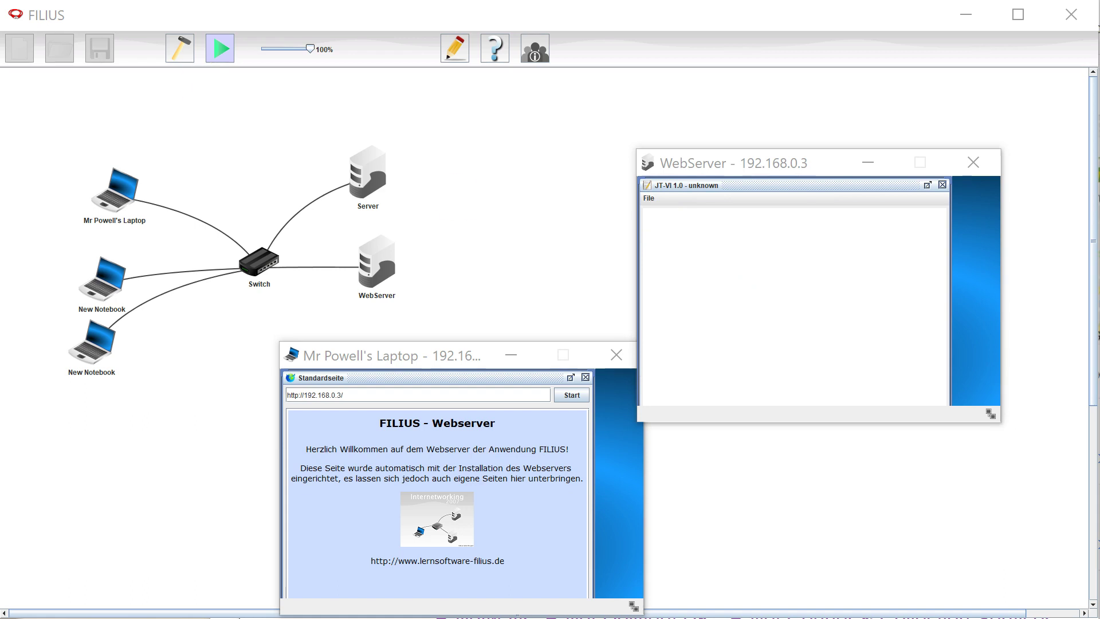
left_click_drag(716, 295, 777, 282)
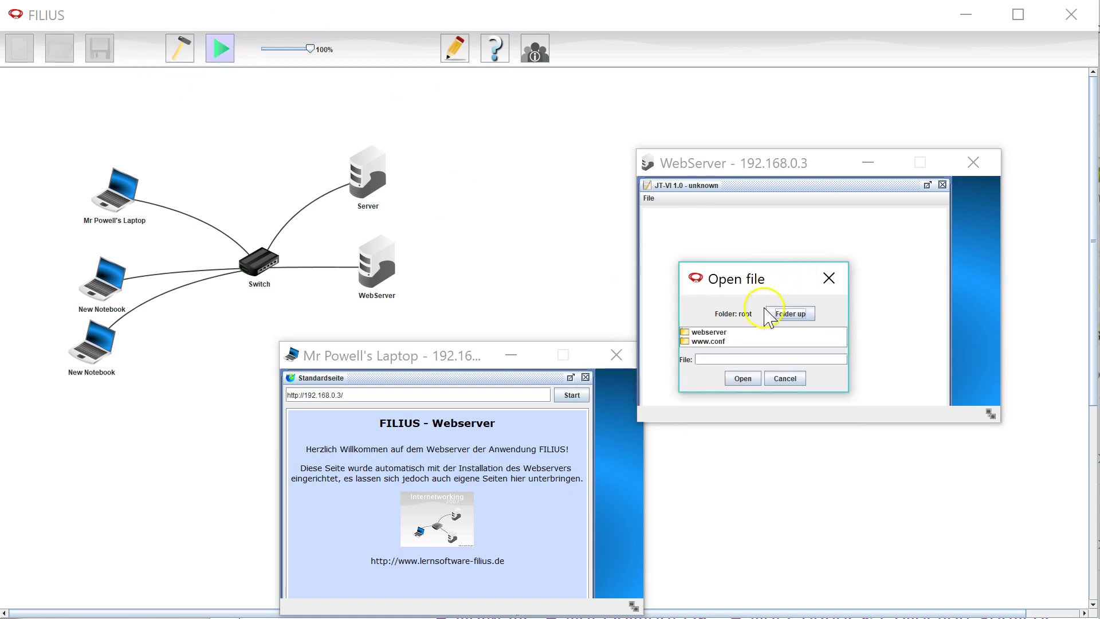
left_click(715, 332)
double_click(715, 331)
left_click(719, 332)
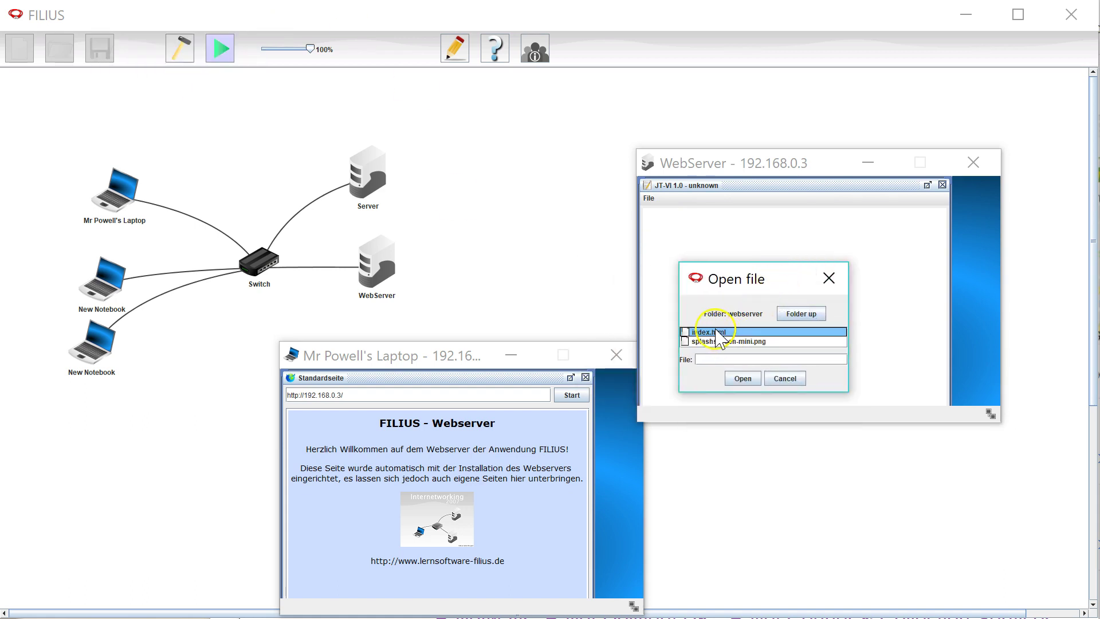
left_click(742, 378)
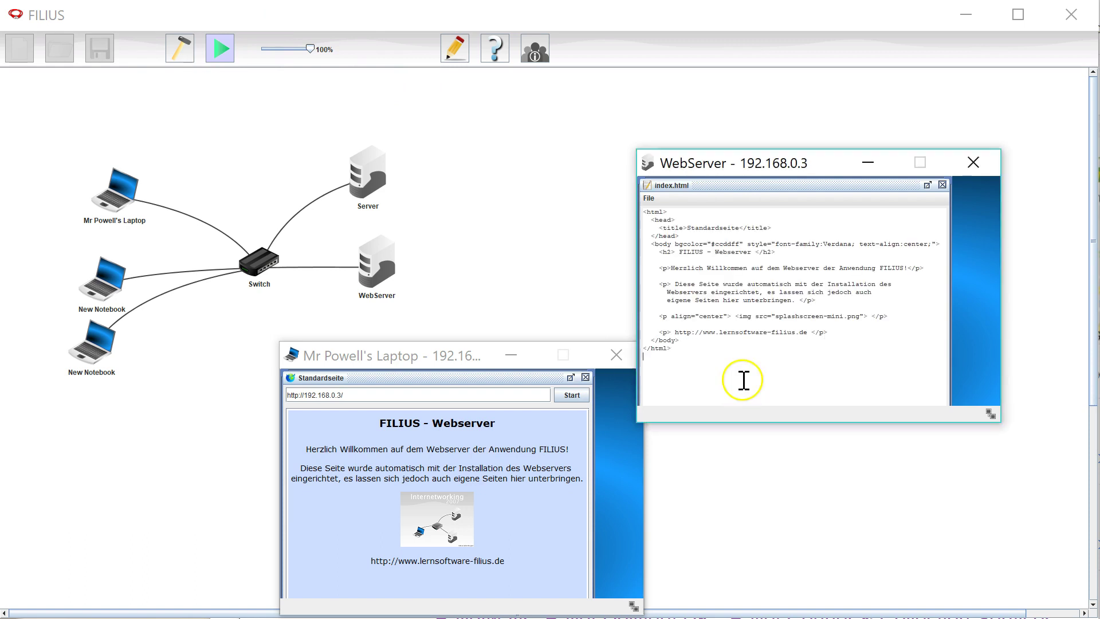
- Replace 'Willkommen' with 'Welcome' in index.html's greeting line and save the file
left_click(735, 252)
key("BackSpace")
key("BackSpace")
key("BackSpace")
key("BackSpace")
key("BackSpace")
key("BackSpace")
key("BackSpace")
key("BackSpace")
key("BackSpace")
key("BackSpace")
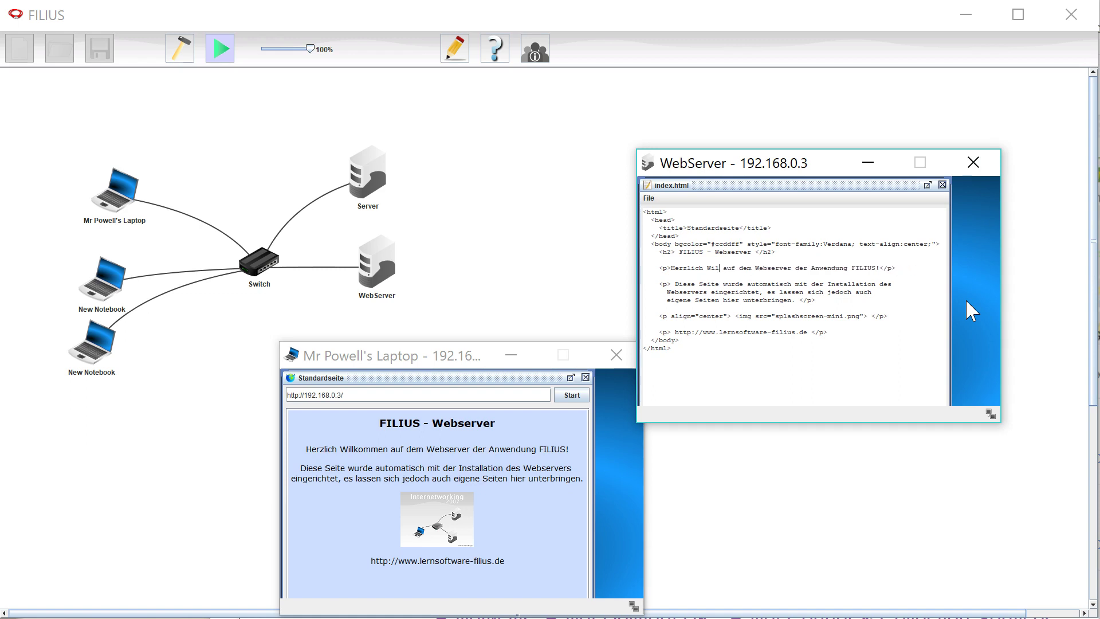
type("Welcome")
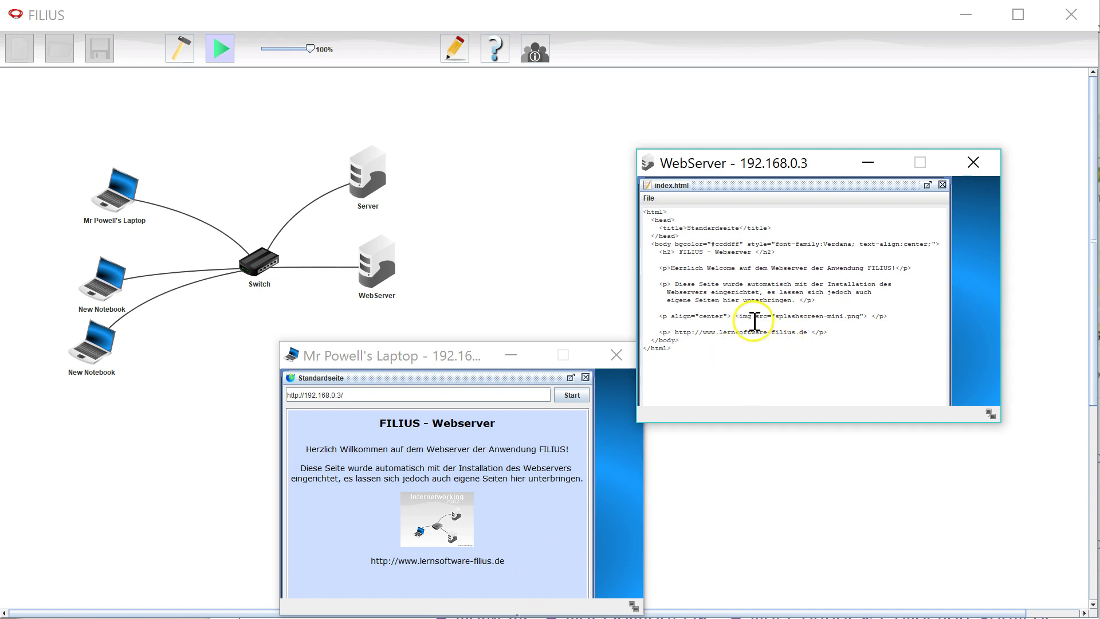
left_click(649, 199)
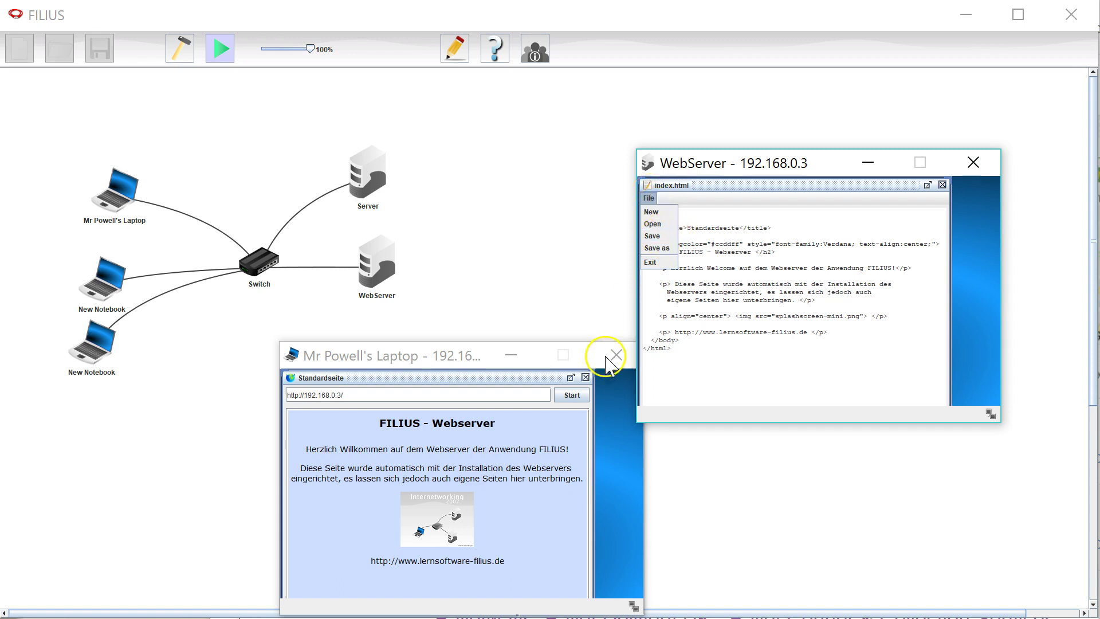
left_click(653, 235)
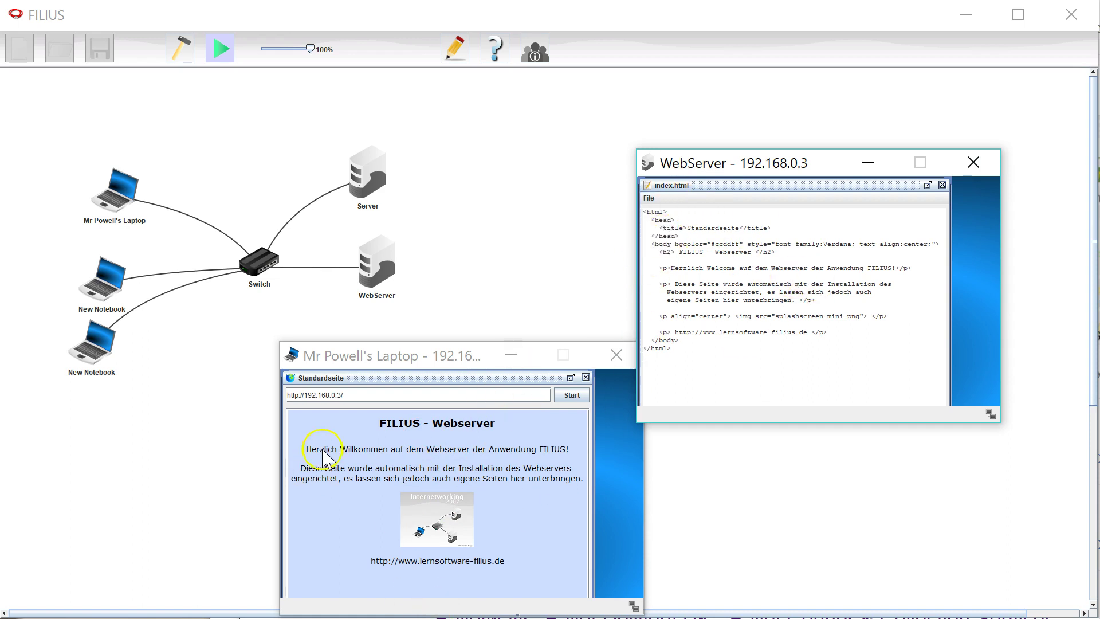
- Reload 192.168.0.3 in the laptop's browser to show the 'Herzlich Welcome' greeting
left_click(370, 395)
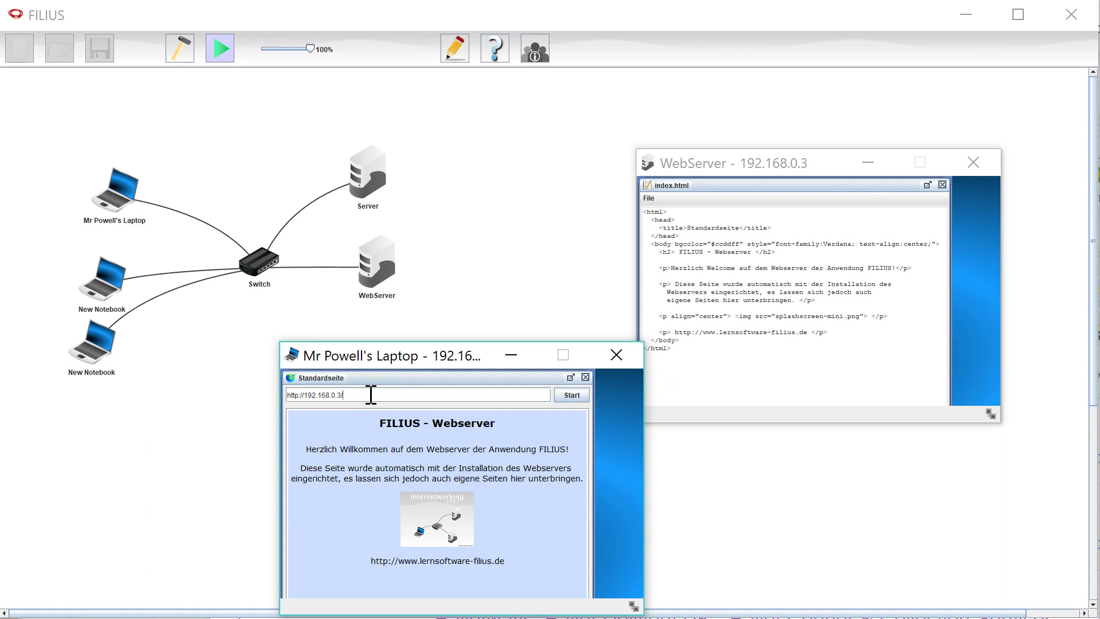
key("Return")
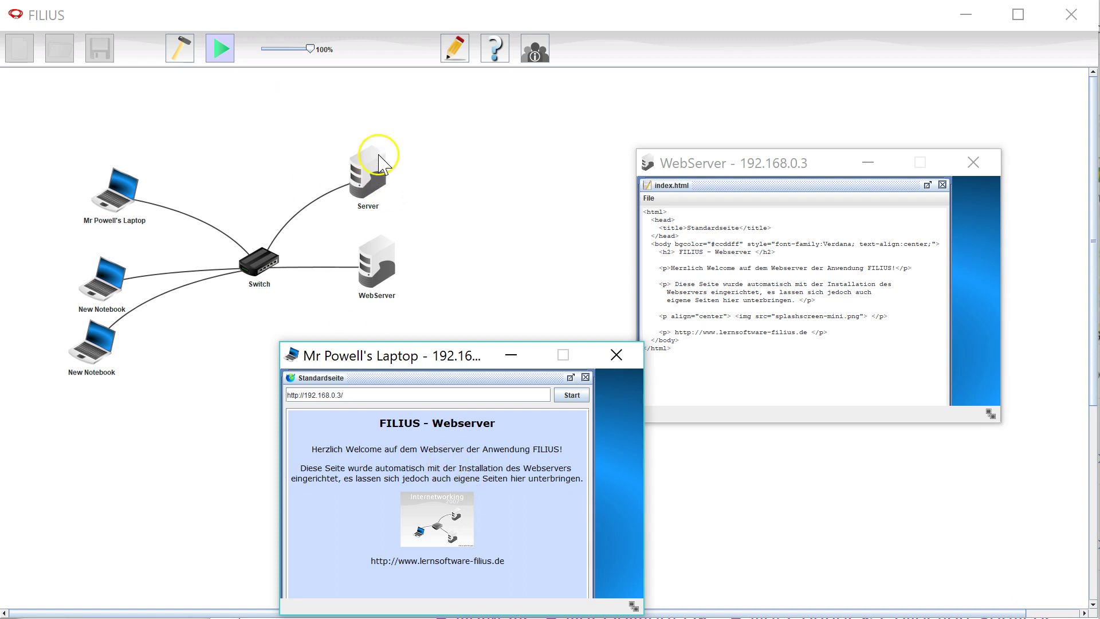
mouse_move(378, 171)
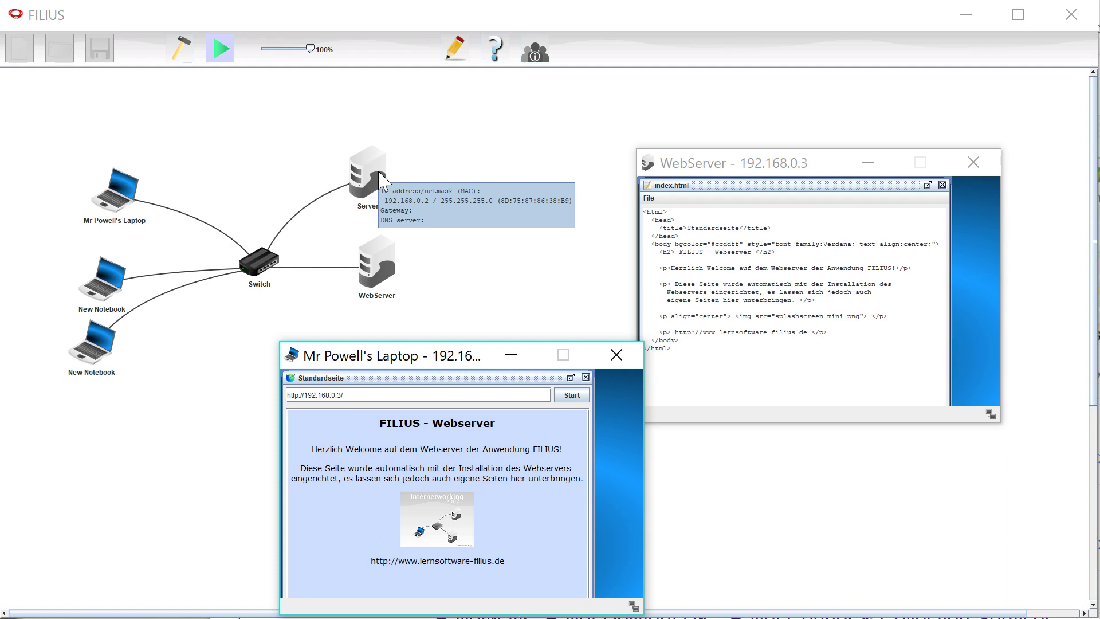
- Install the Echo server on the Server at 192.168.0.2 via Software Installation
left_click(379, 175)
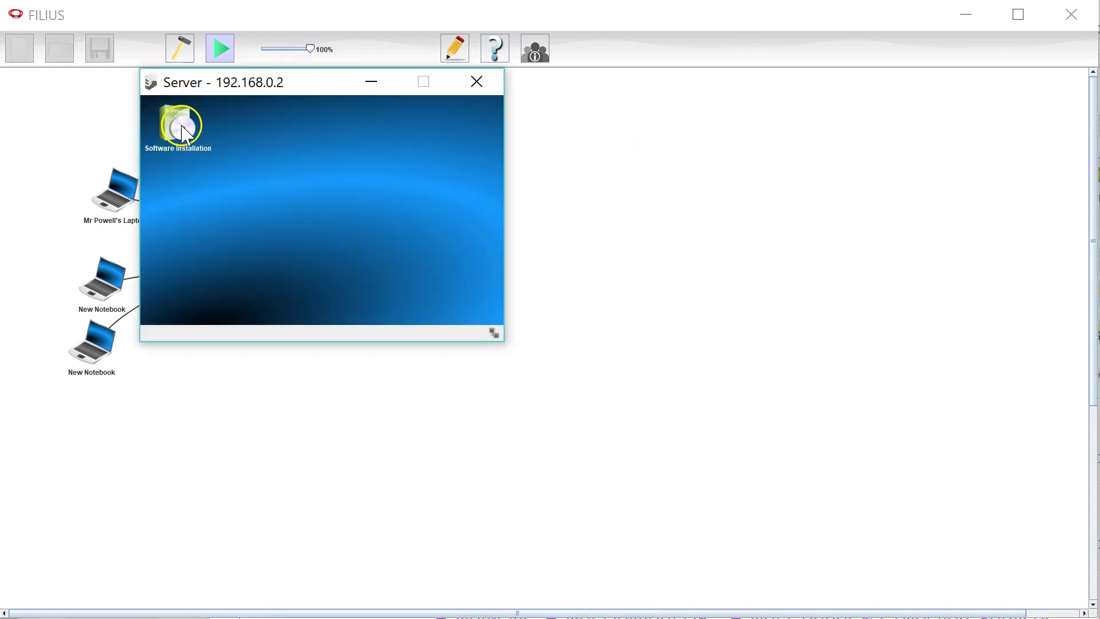
left_click(179, 123)
left_click(339, 181)
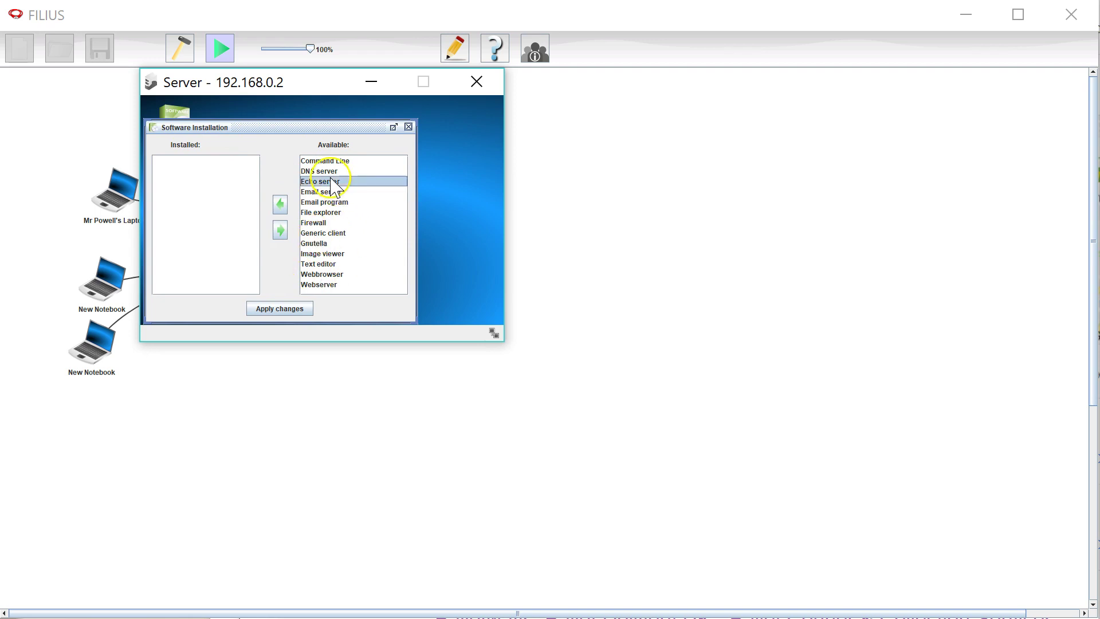
left_click(280, 204)
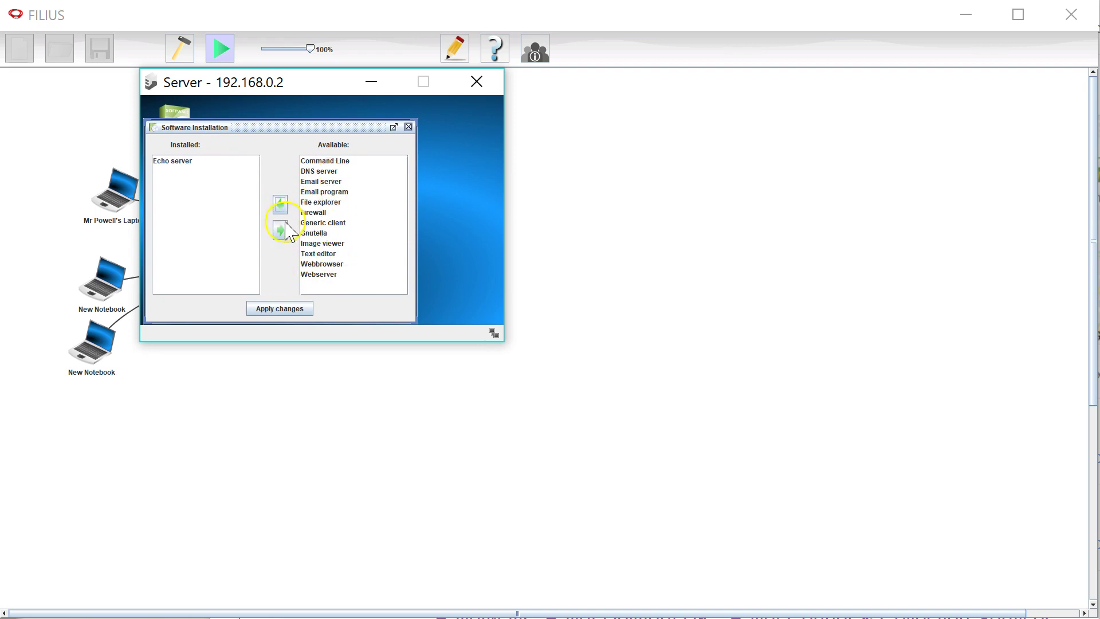
left_click(280, 310)
- Start the Echo server on port 80 and move the Server window aside
left_click(246, 133)
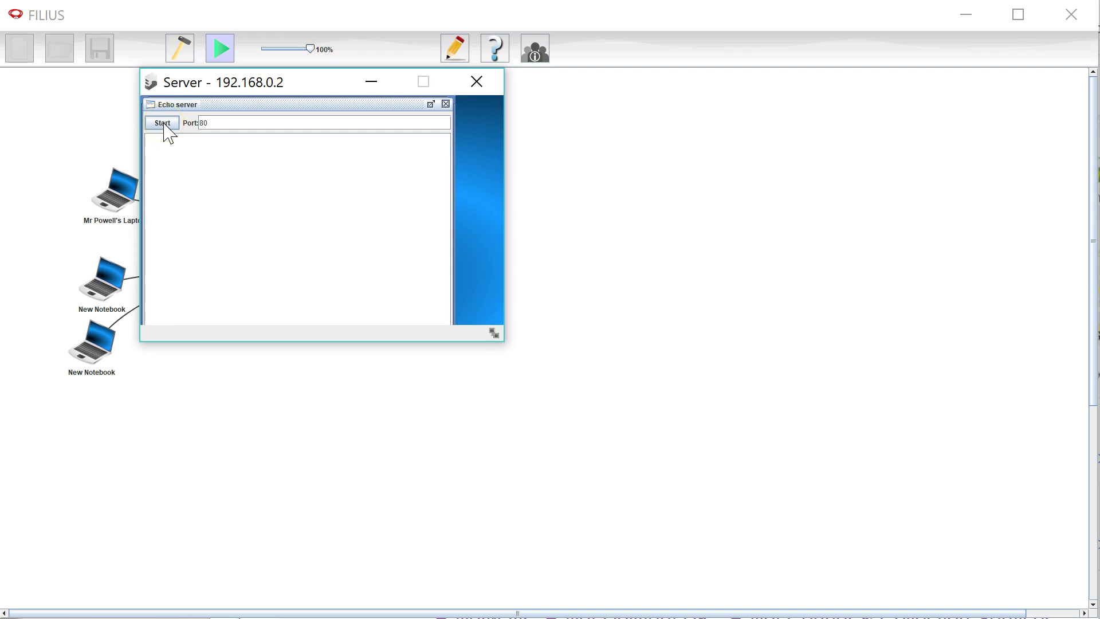
left_click(165, 127)
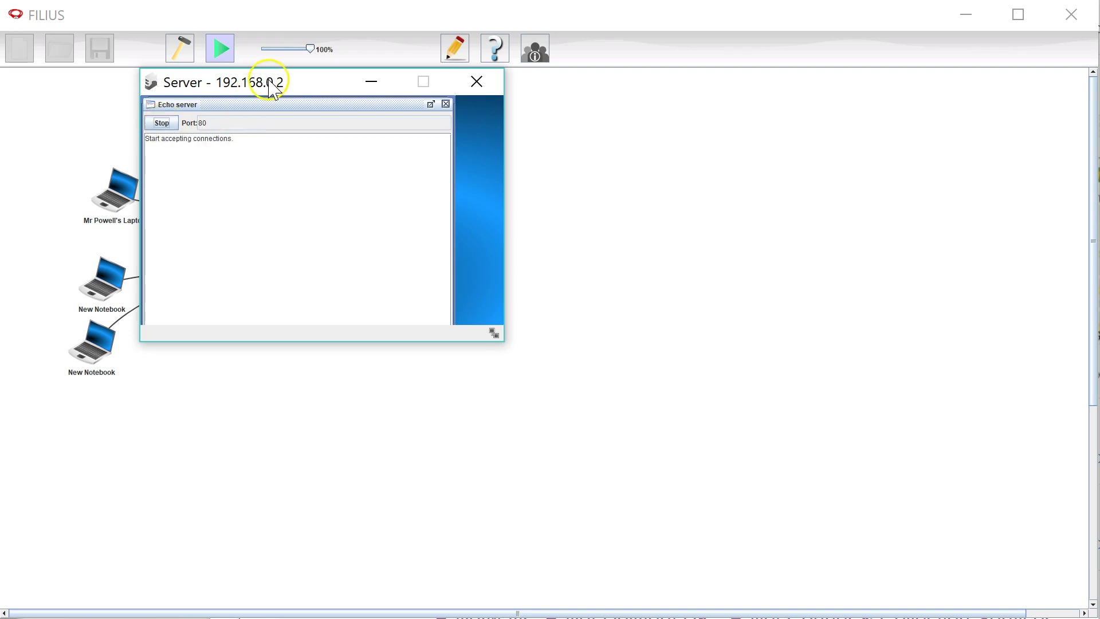
left_click_drag(271, 86, 736, 150)
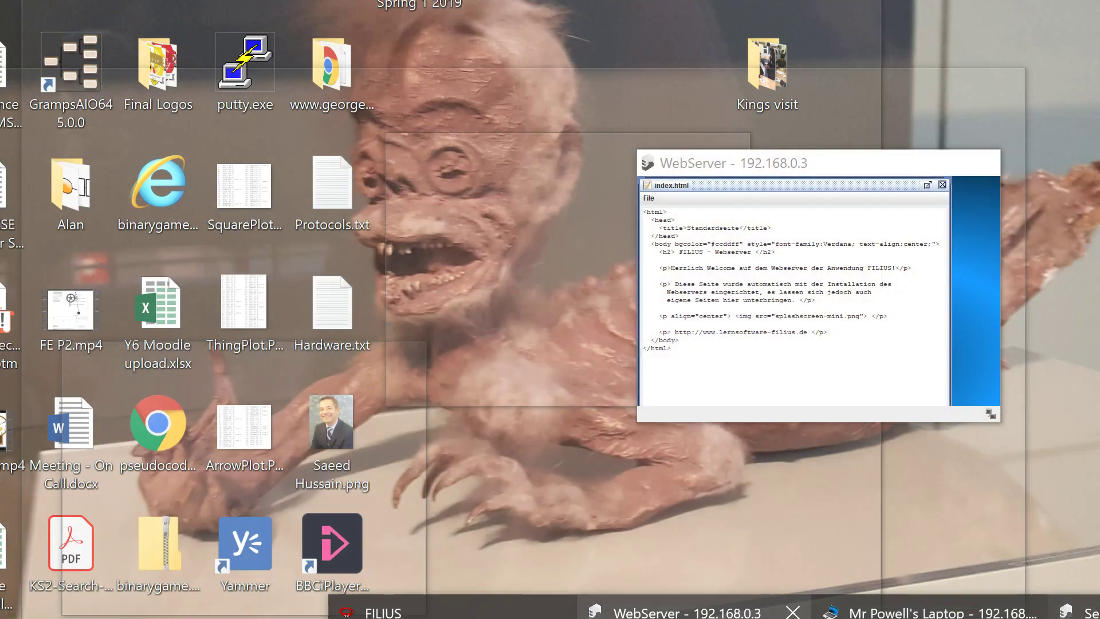
mouse_move(916, 610)
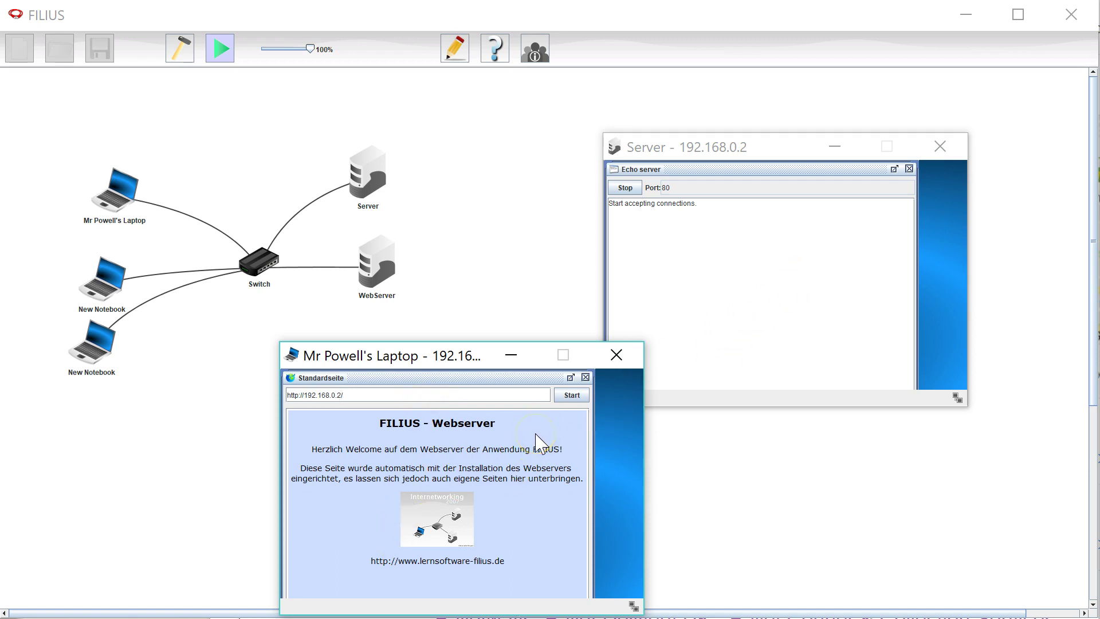
key("Return")
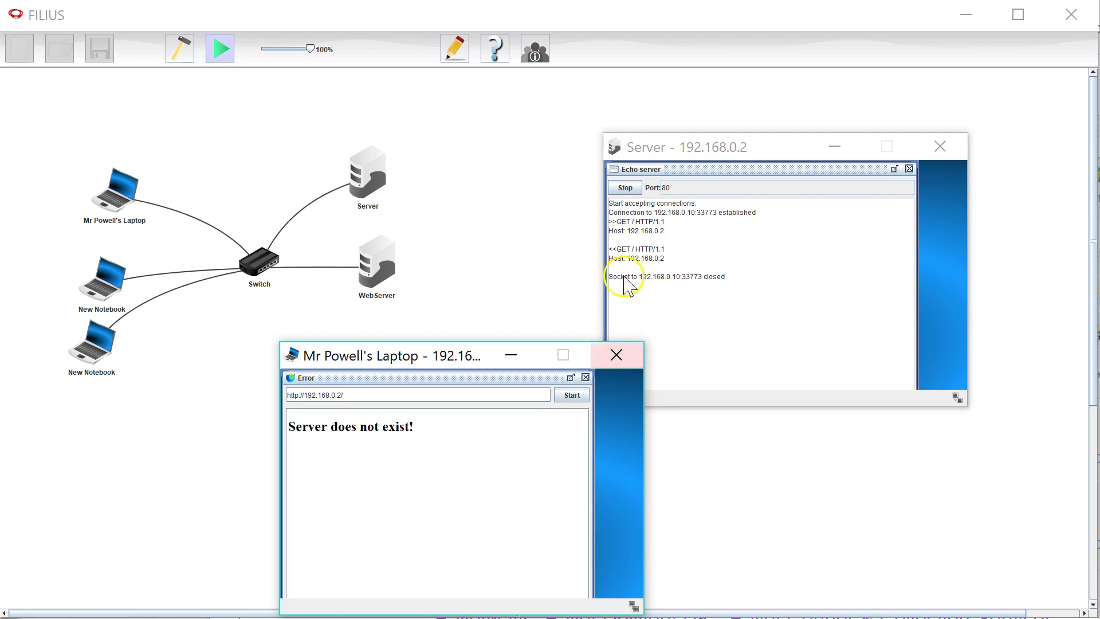
left_click(625, 233)
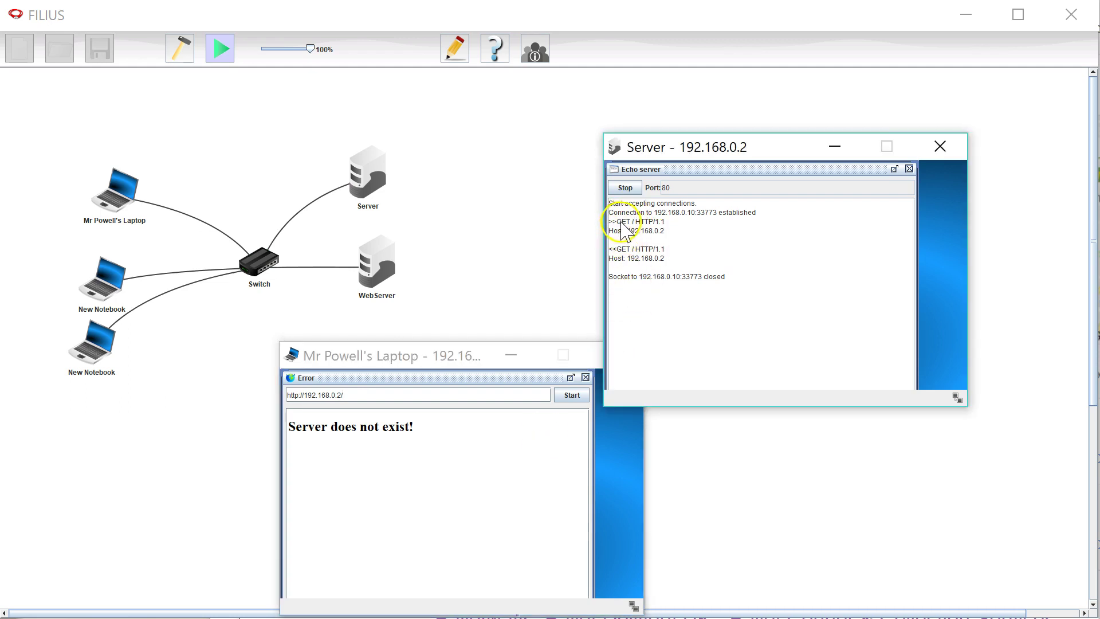
left_click_drag(618, 221, 684, 233)
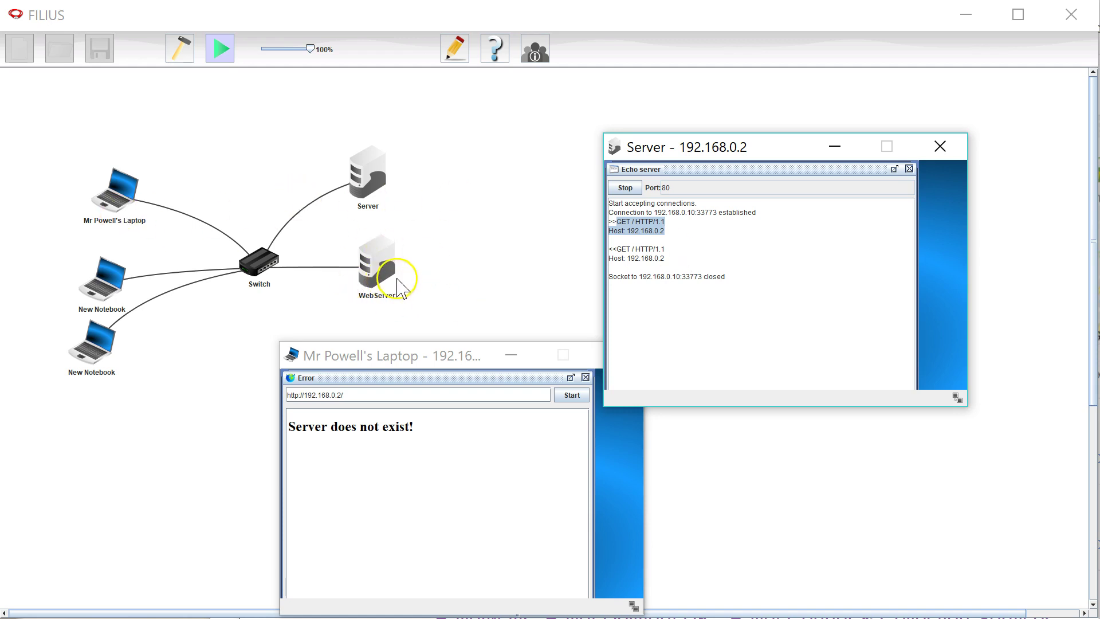
mouse_move(400, 279)
left_click(343, 397)
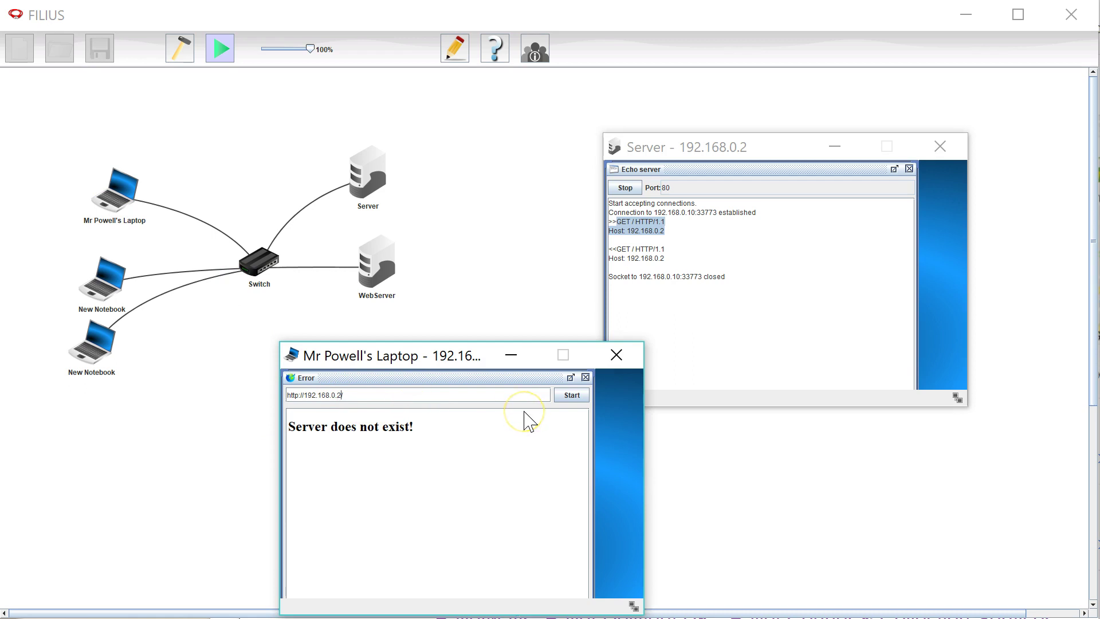
key("Return")
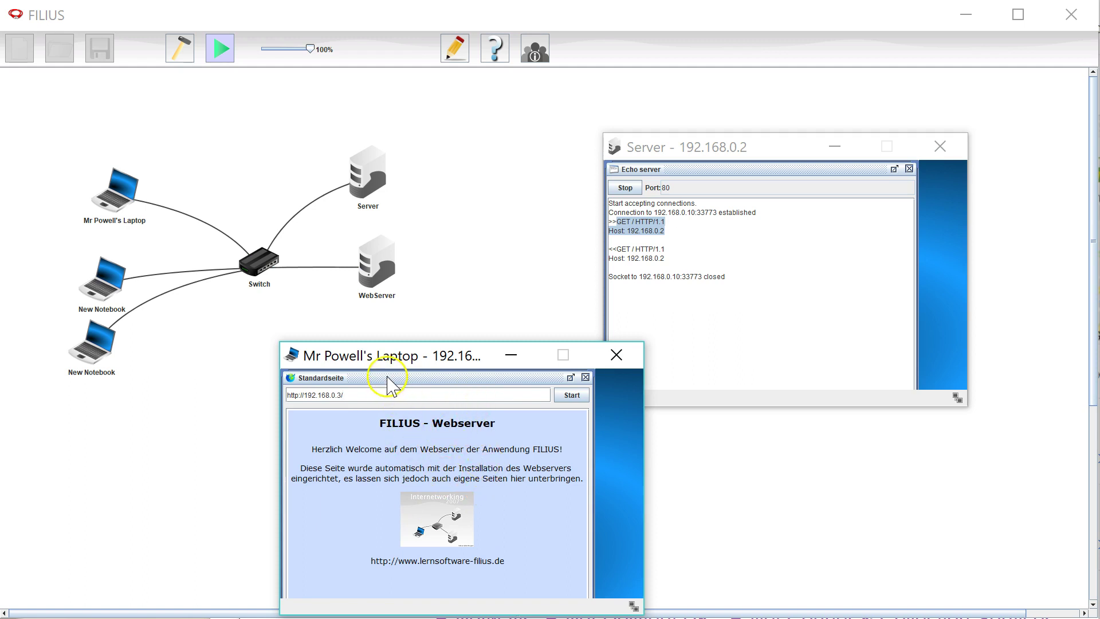
- Open the WebServer's Show data exchange (192.168.0.3) window and scroll through its ARP, TCP and HTTP packets
right_click(373, 265)
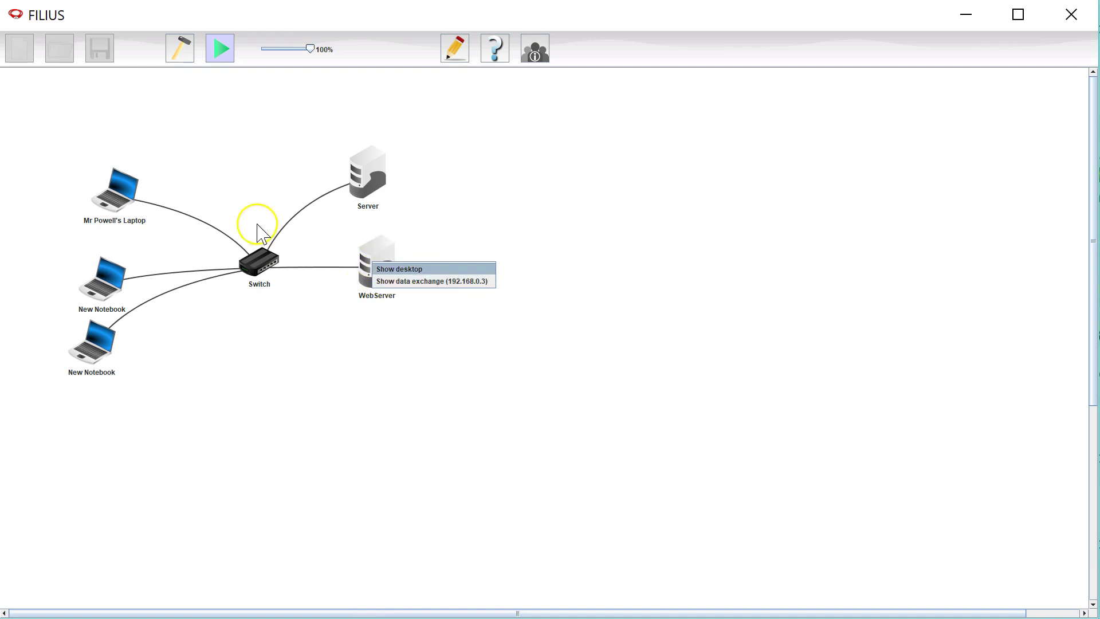
left_click(450, 291)
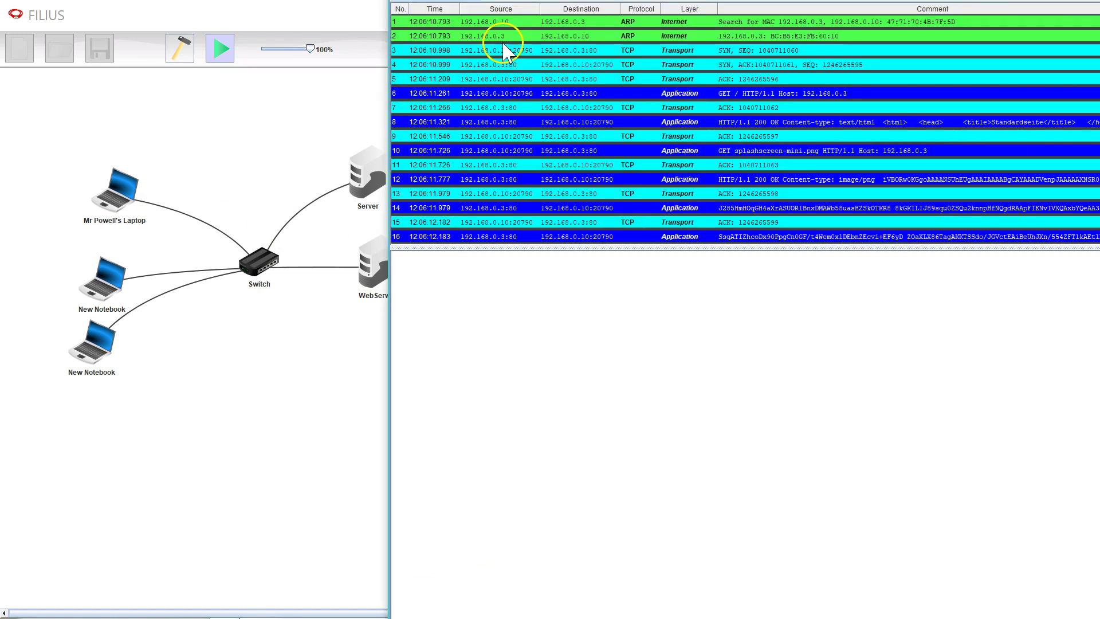
scroll(479, 260, "down", 8)
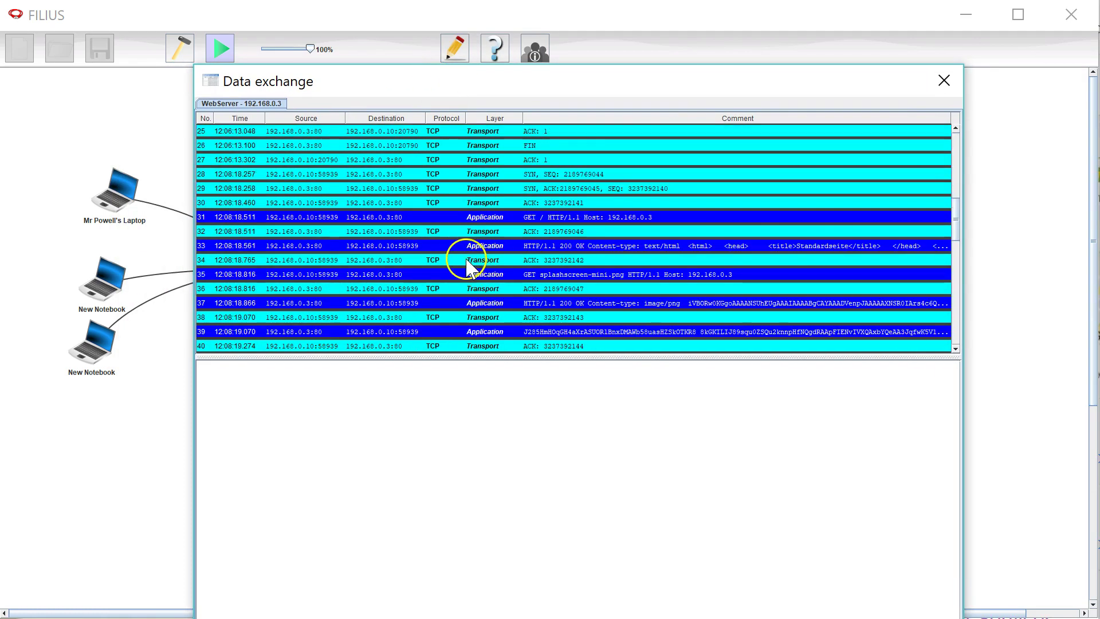
scroll(467, 261, "down", 13)
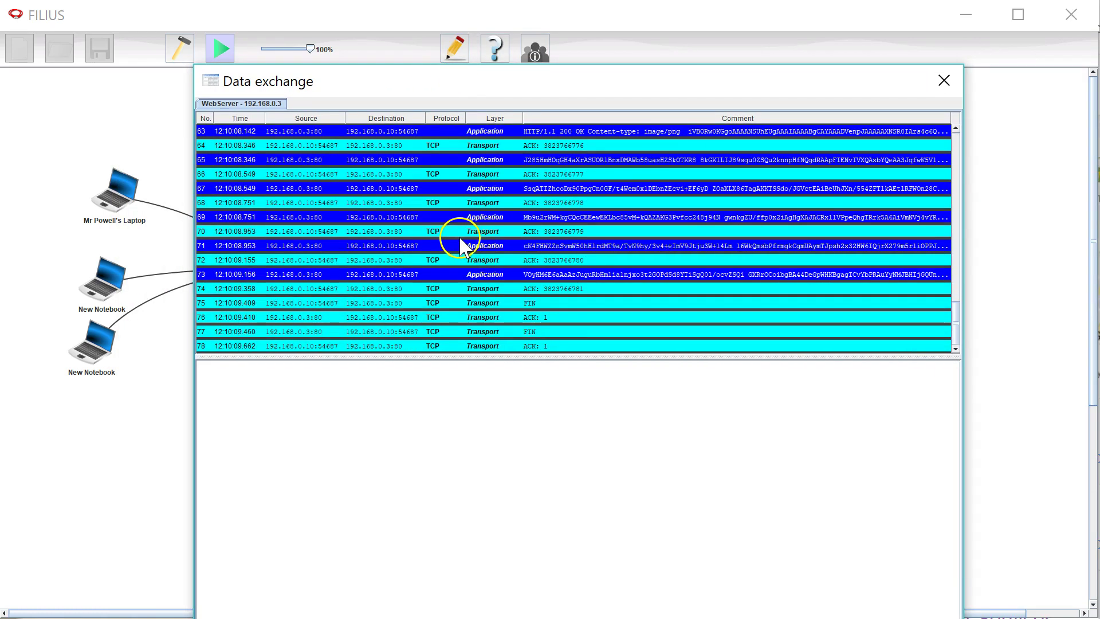
scroll(465, 306, "up", 20)
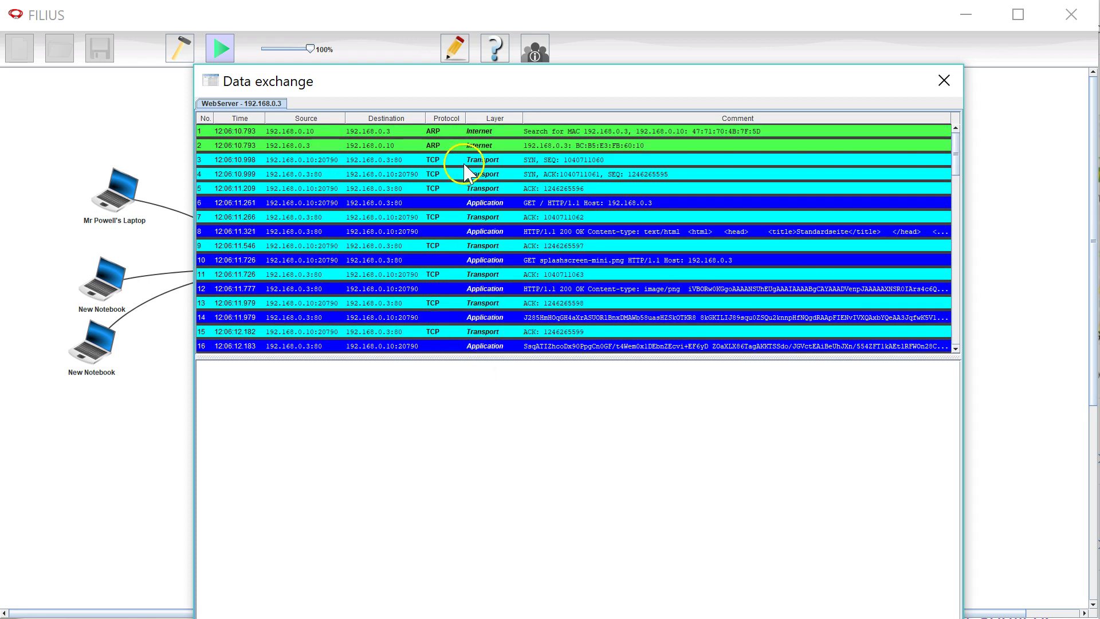
scroll(484, 226, "down", 20)
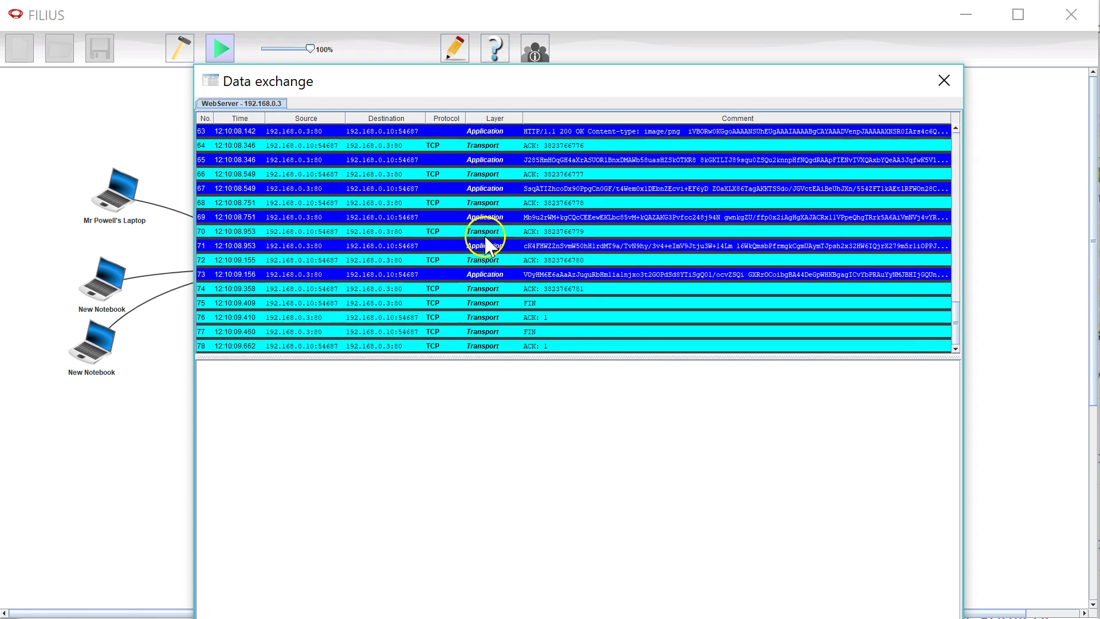
scroll(486, 252, "up", 20)
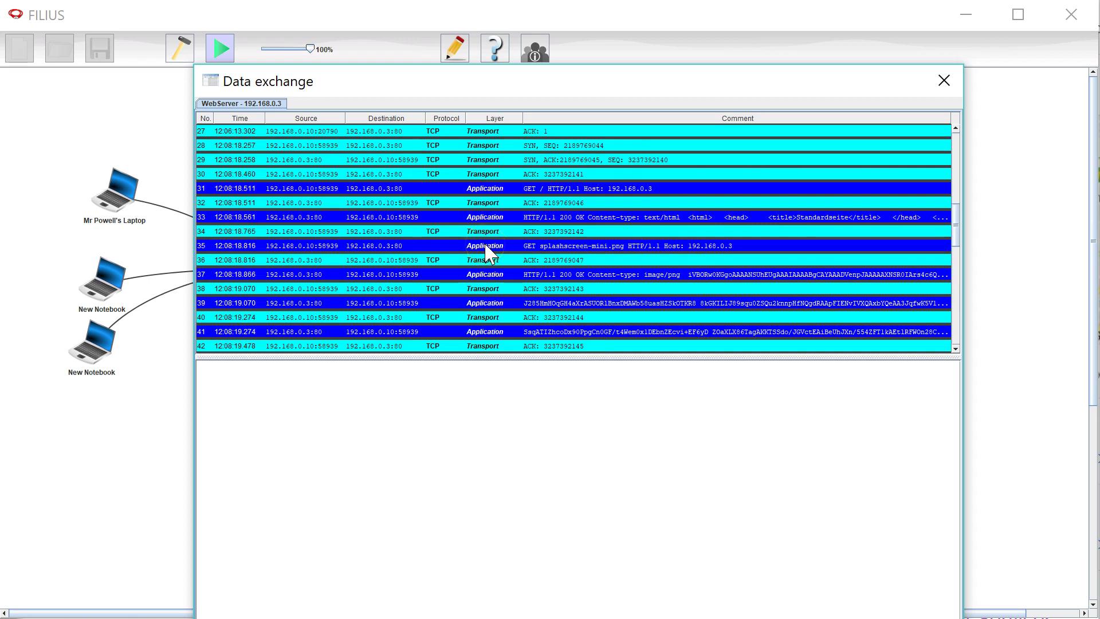